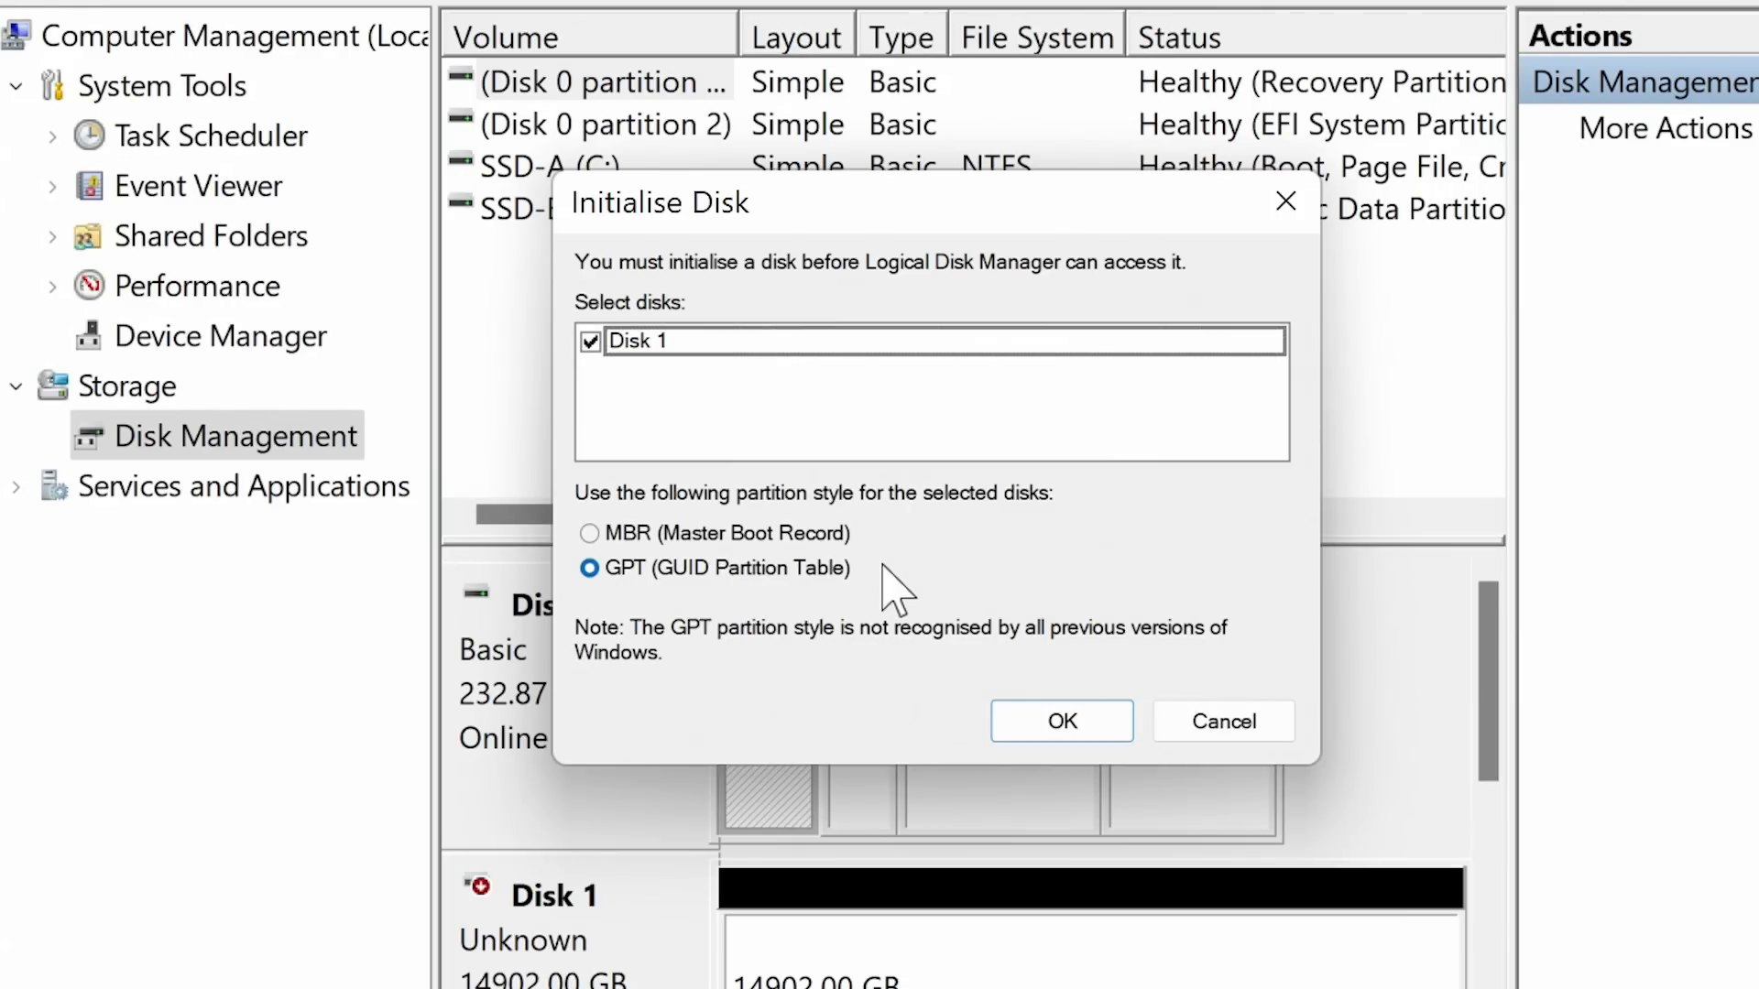
Step: Initialise Disk 1 with the GPT partition style and start a new simple volume on its unallocated space
{"action": "left_click", "coordinate": [1045, 726]}
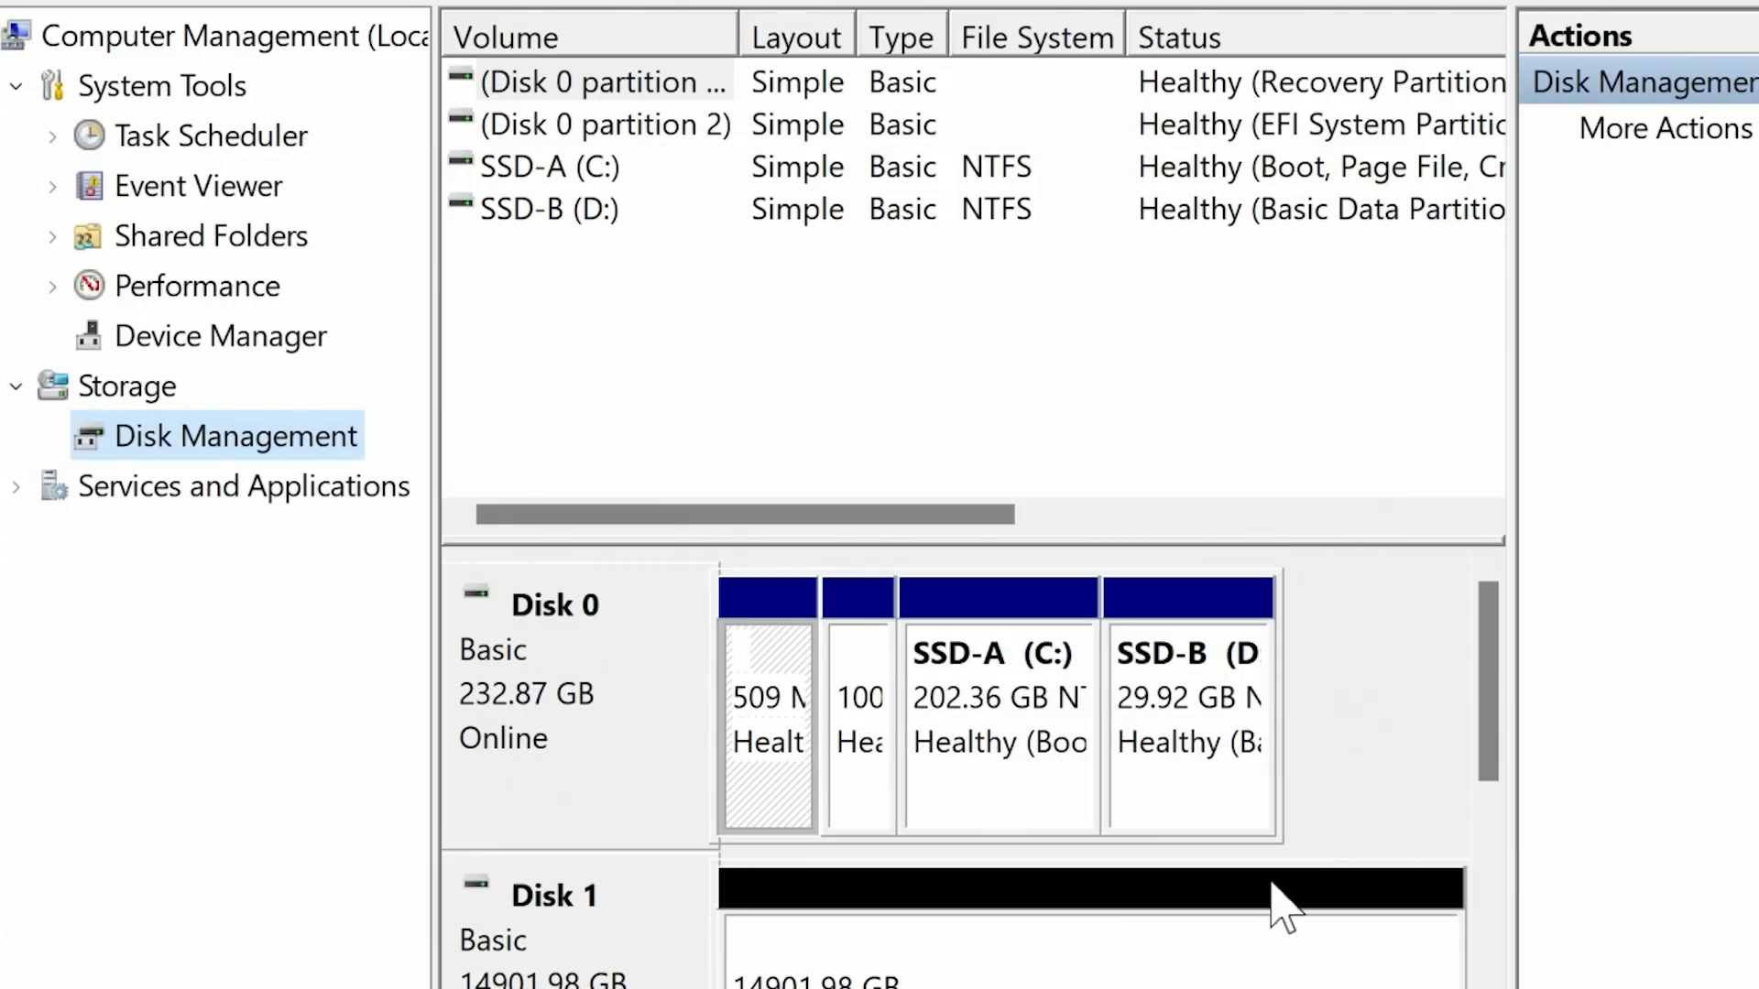
{"action": "left_click_drag", "start_coordinate": [1487, 646], "coordinate": [1496, 754]}
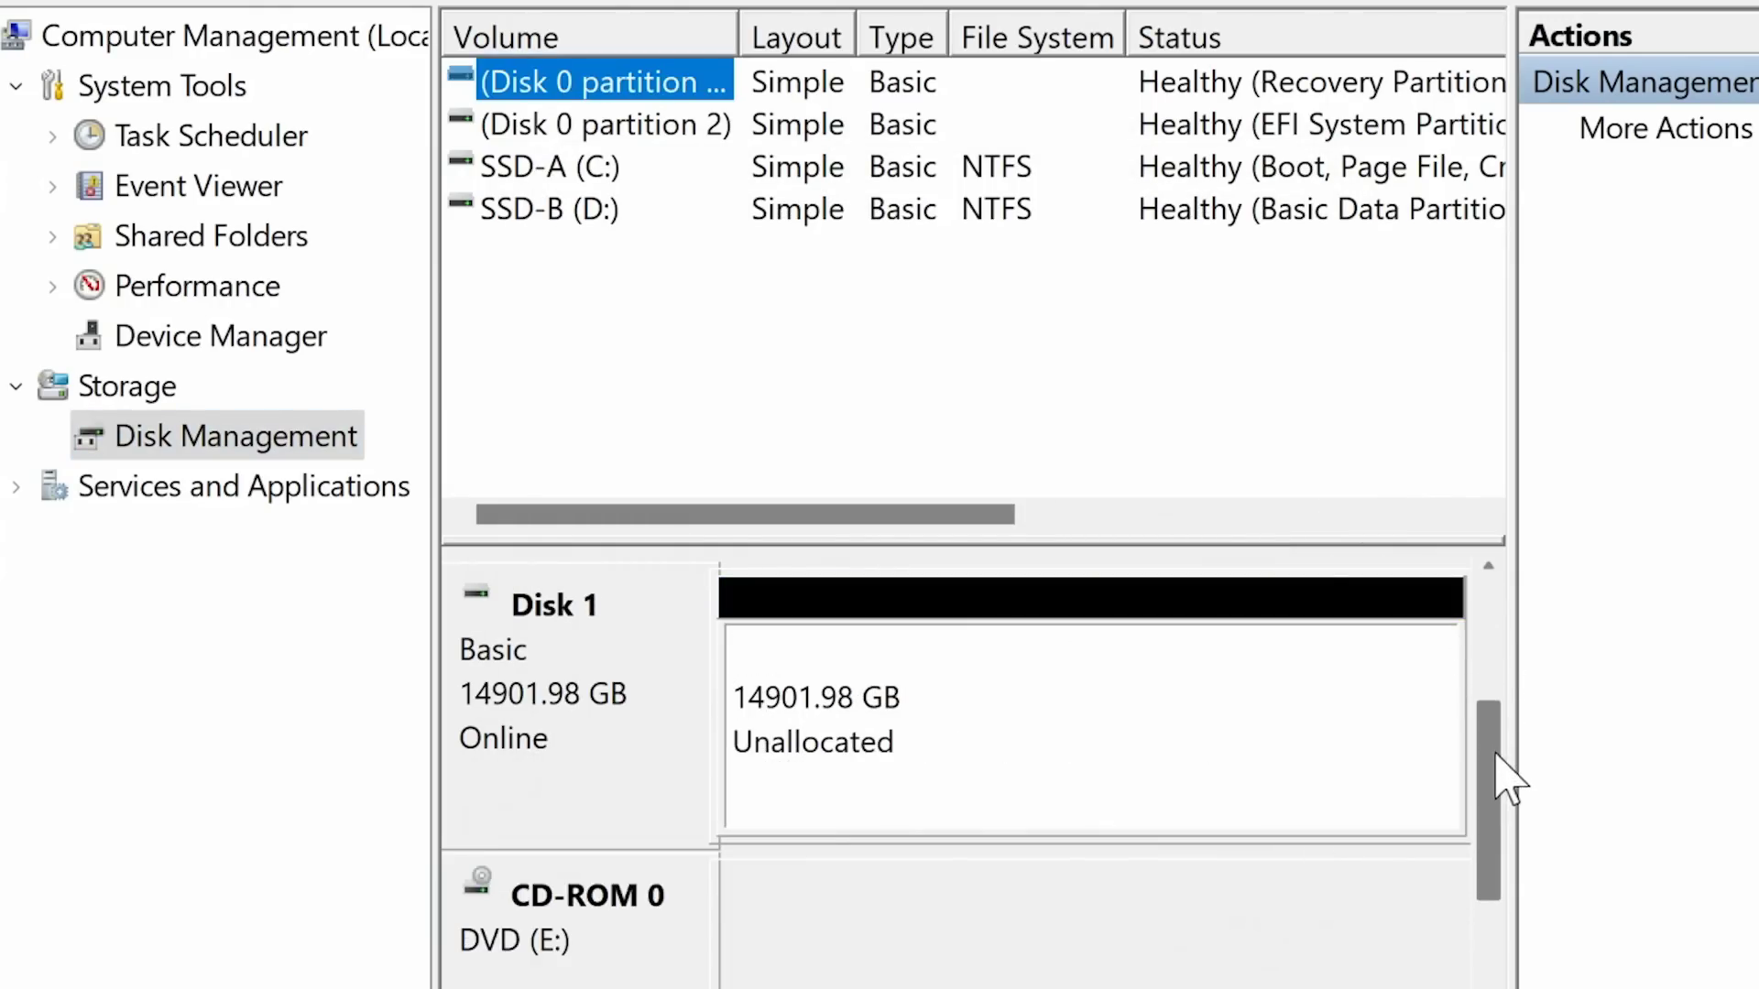
{"action": "left_click", "coordinate": [1024, 724]}
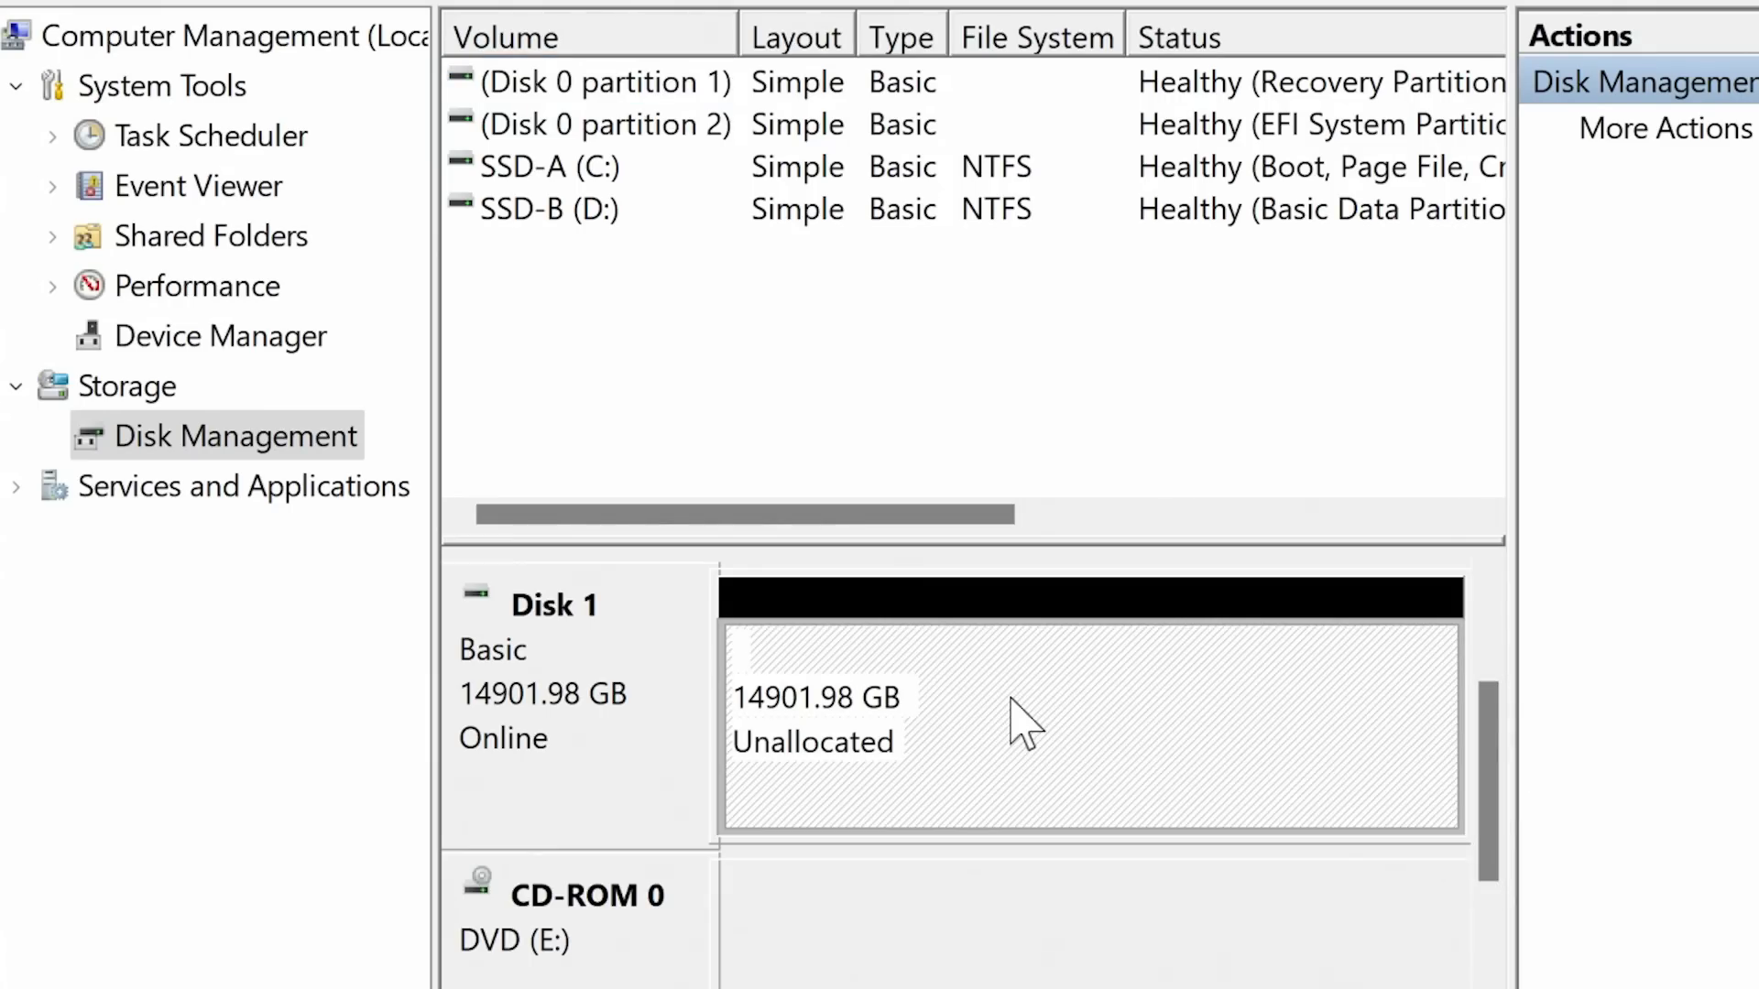
{"action": "right_click", "coordinate": [1010, 698]}
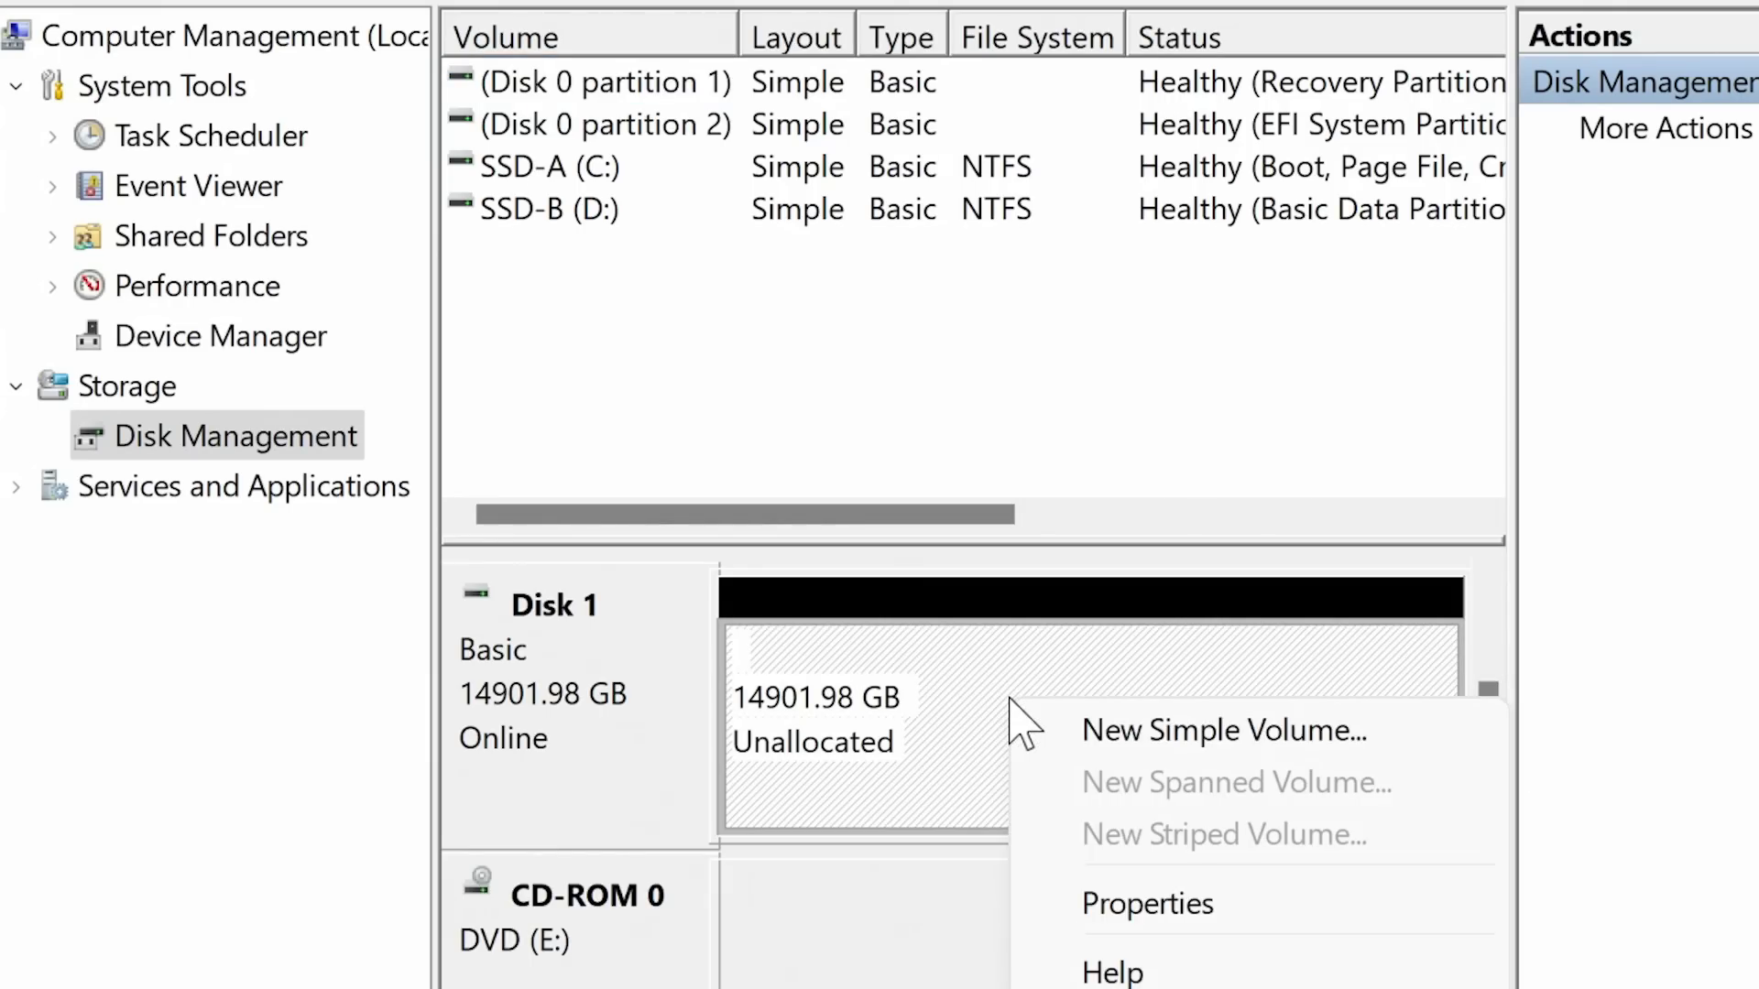
{"action": "left_click", "coordinate": [1069, 728]}
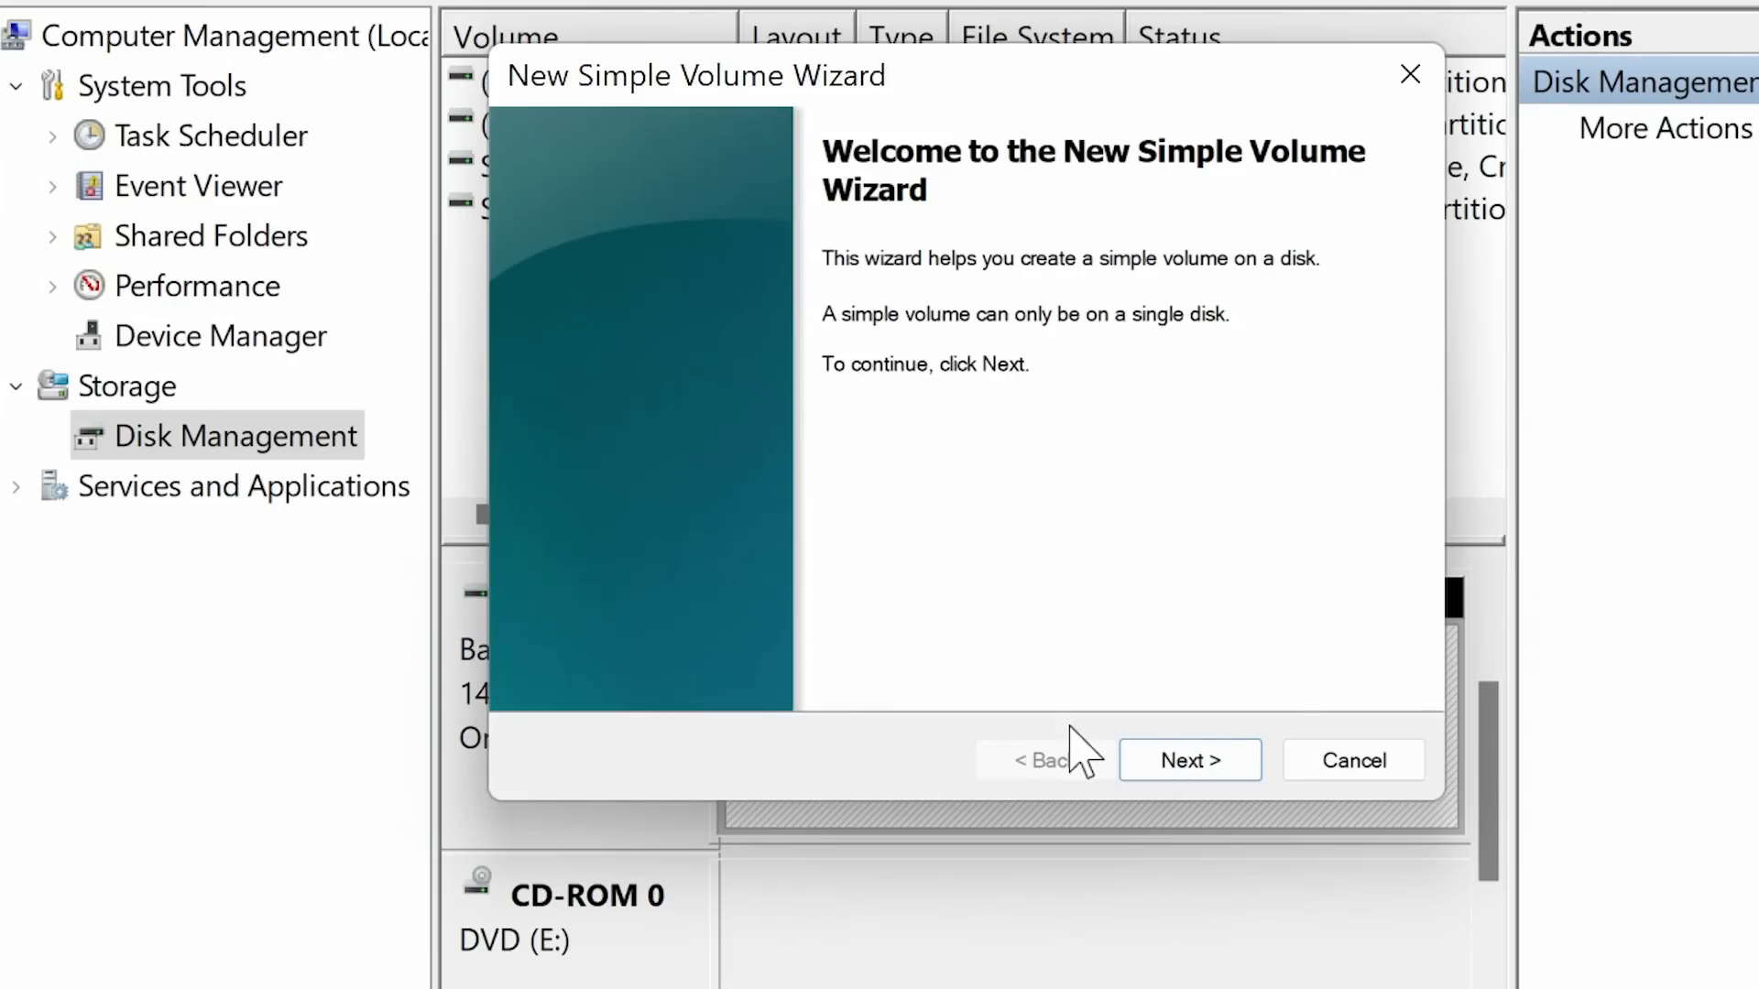
Step: Accept the maximum volume size of 15259630 MB and assign drive letter F to the new volume
{"action": "left_click", "coordinate": [1178, 770]}
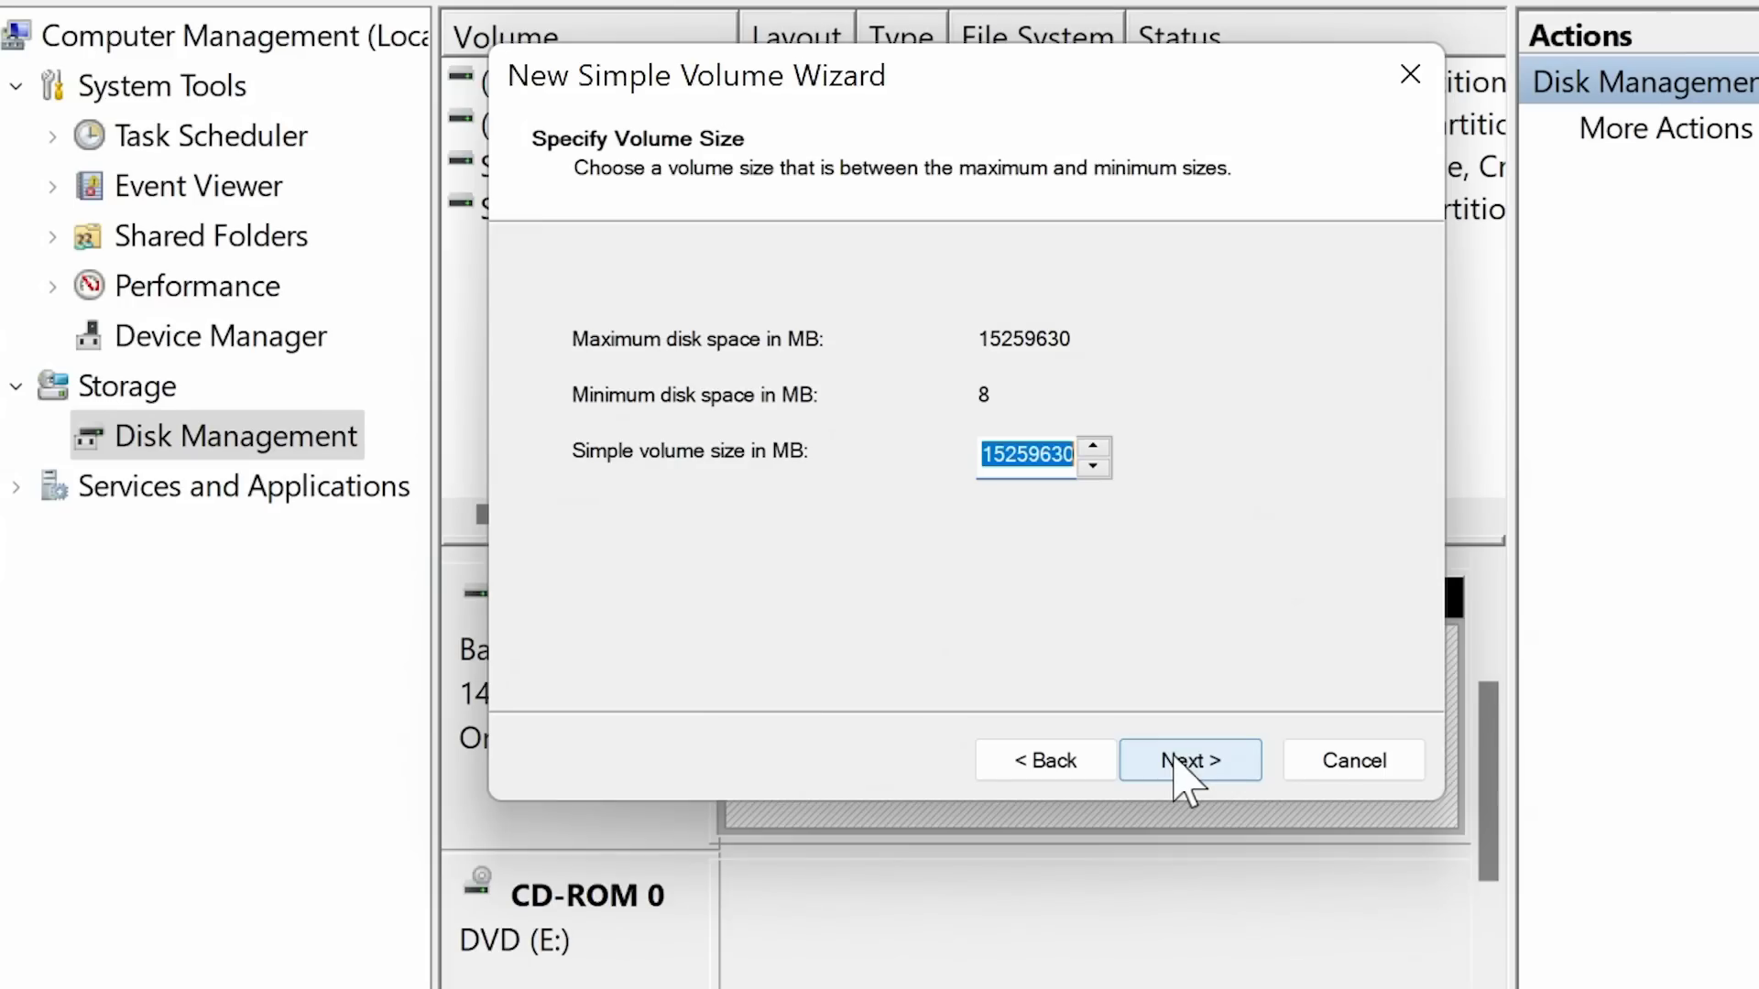
{"action": "left_click", "coordinate": [1176, 767]}
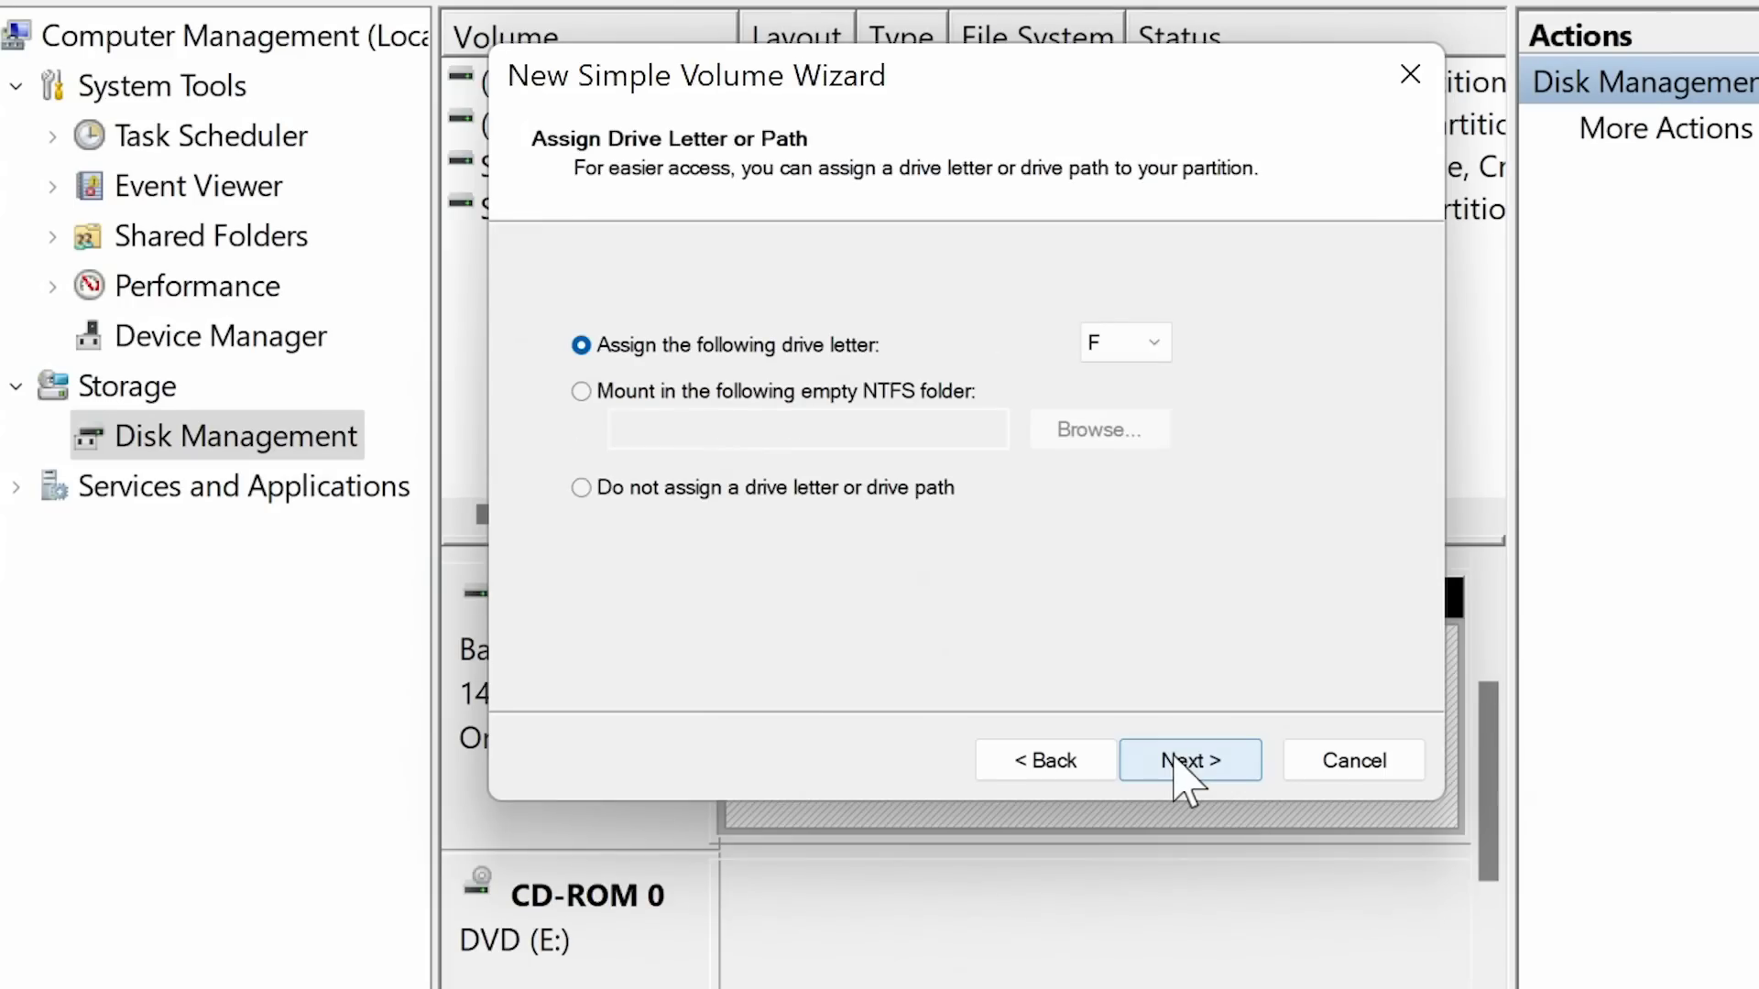
{"action": "left_click", "coordinate": [1175, 760]}
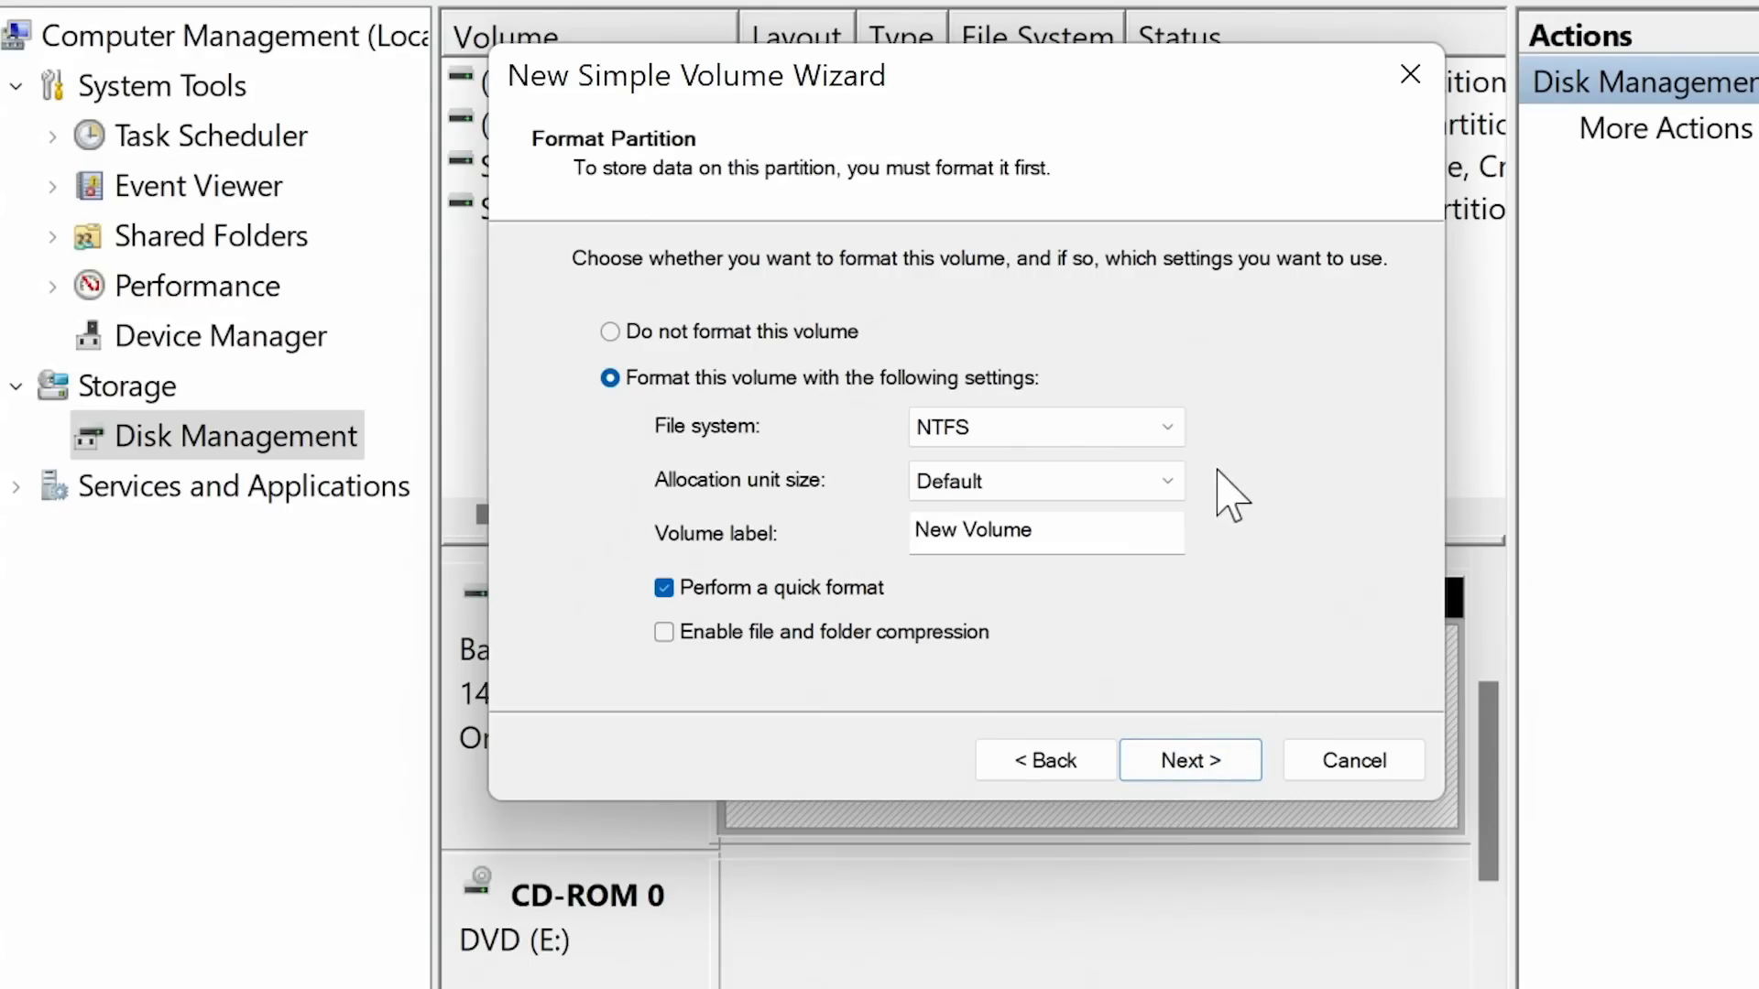
Step: Label the NTFS volume Toshiba, disable quick format, and complete the wizard to start the full format
{"action": "left_click_drag", "start_coordinate": [1084, 530], "coordinate": [909, 524]}
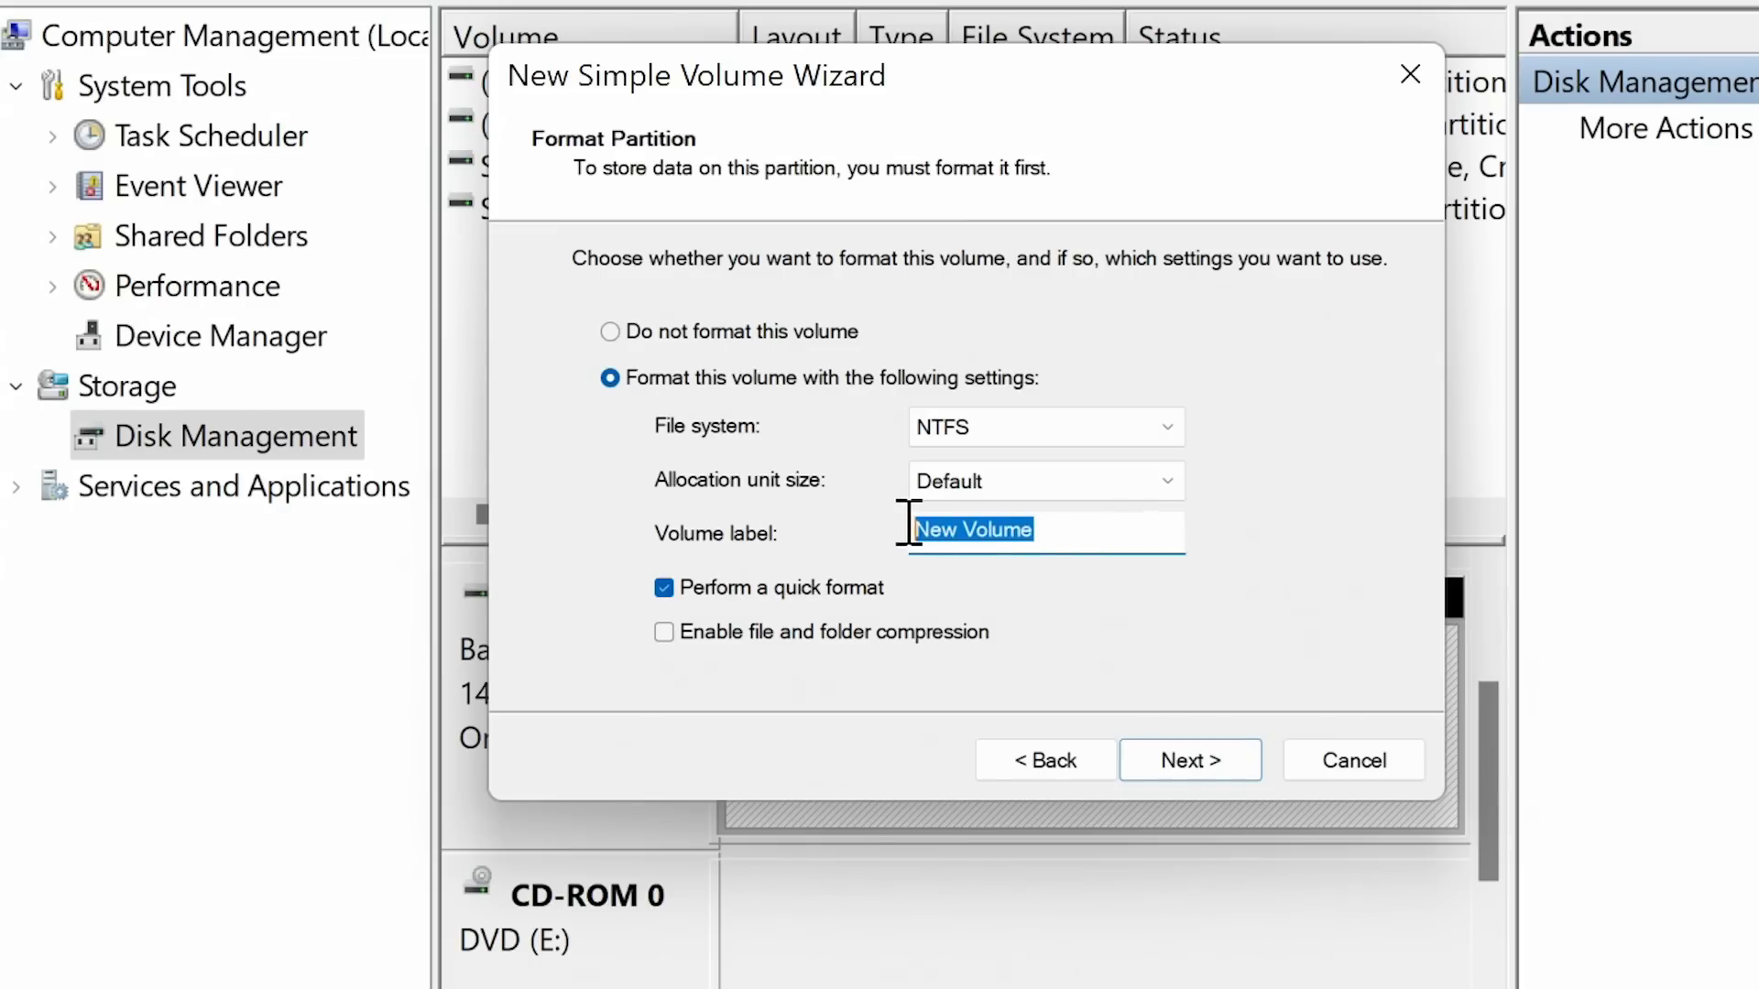
{"action": "type", "text": "Toshiba"}
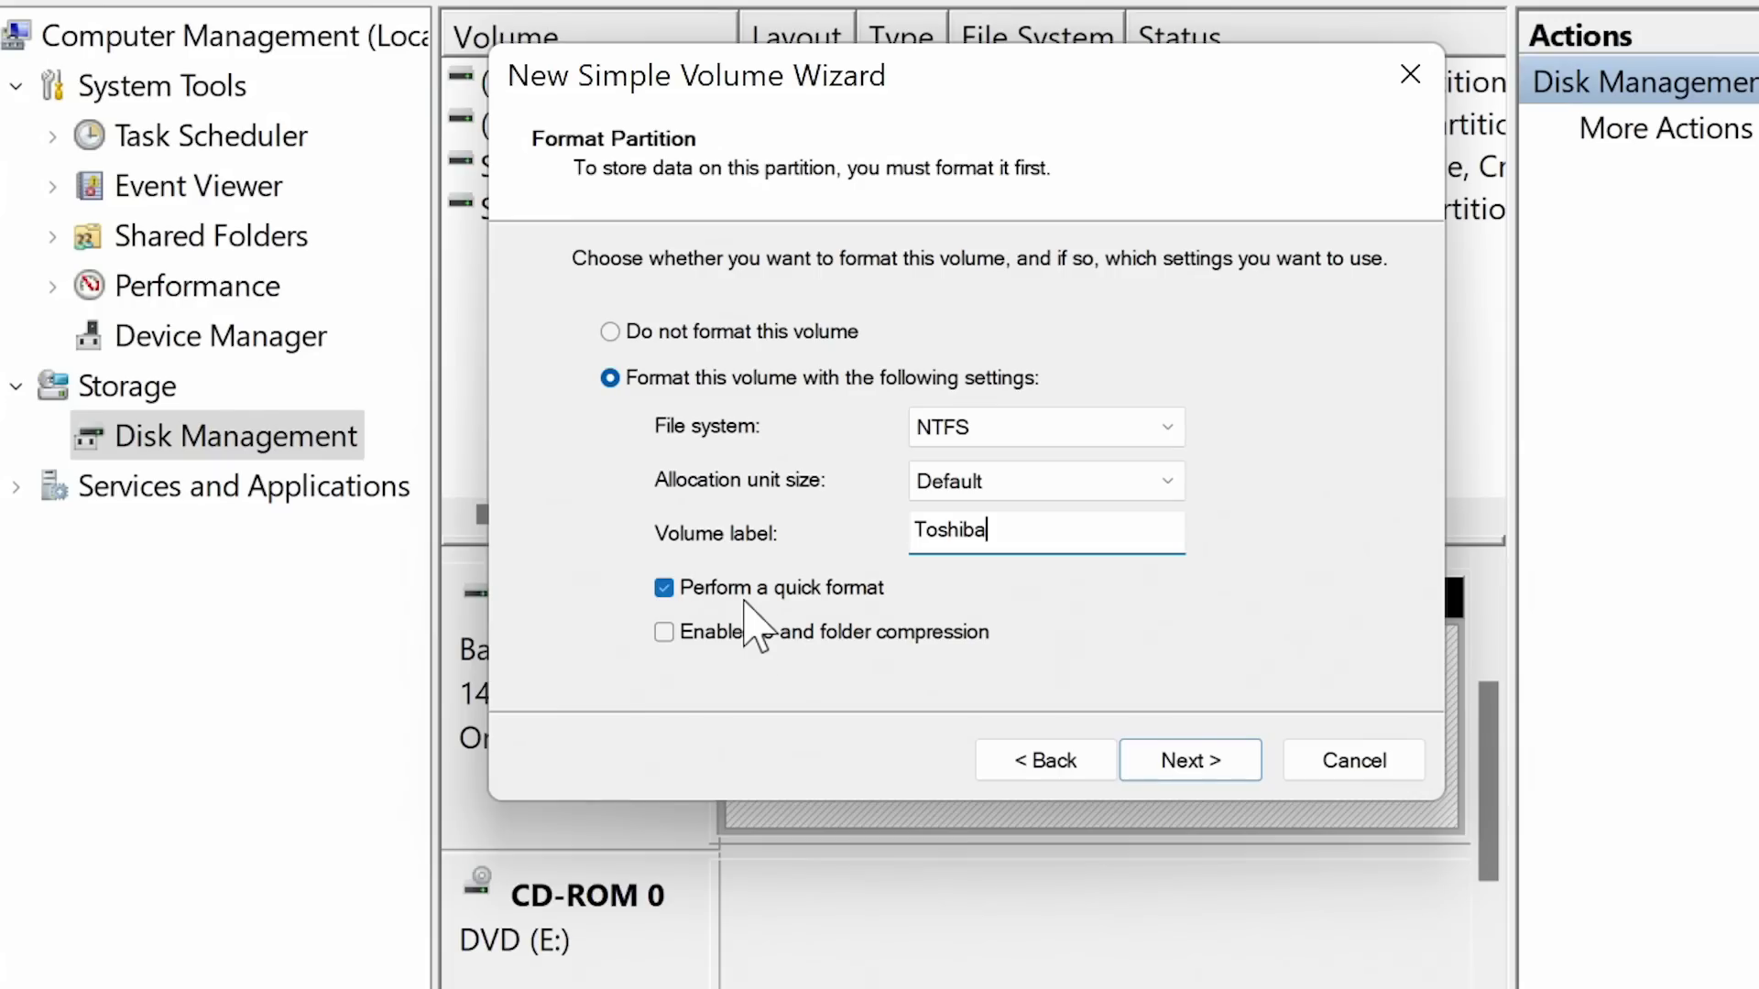
{"action": "left_click", "coordinate": [664, 589]}
{"action": "left_click", "coordinate": [1167, 750]}
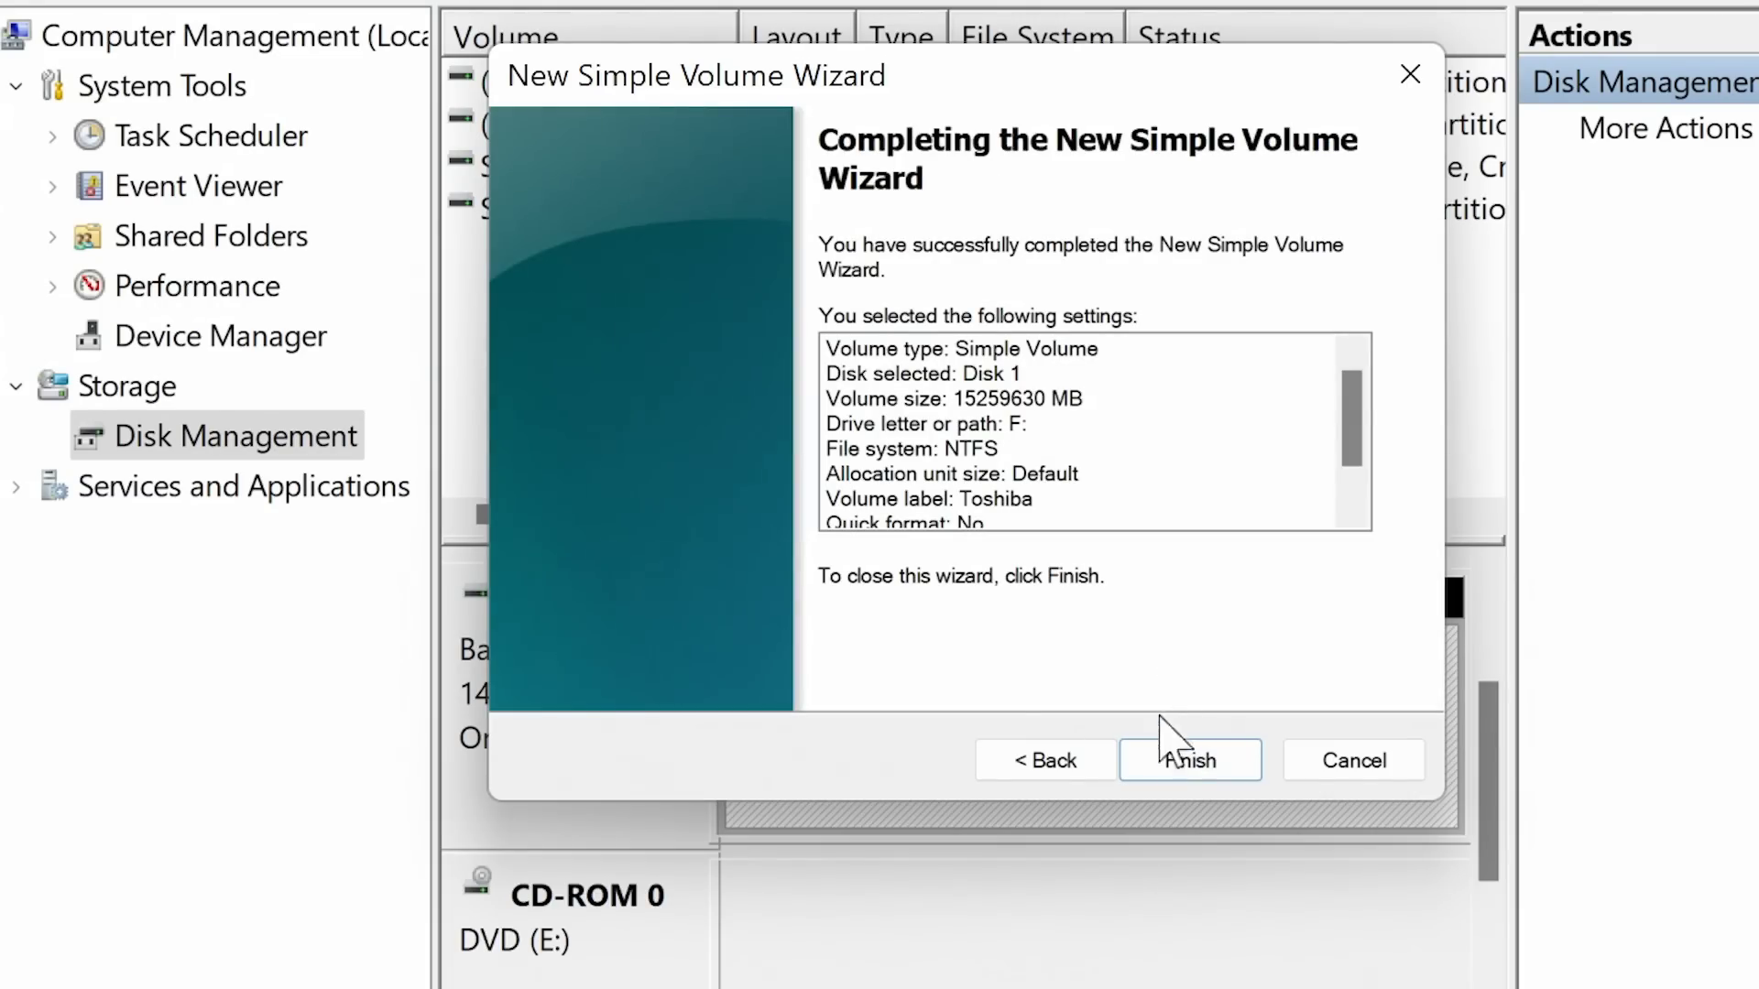
{"action": "left_click", "coordinate": [1171, 765]}
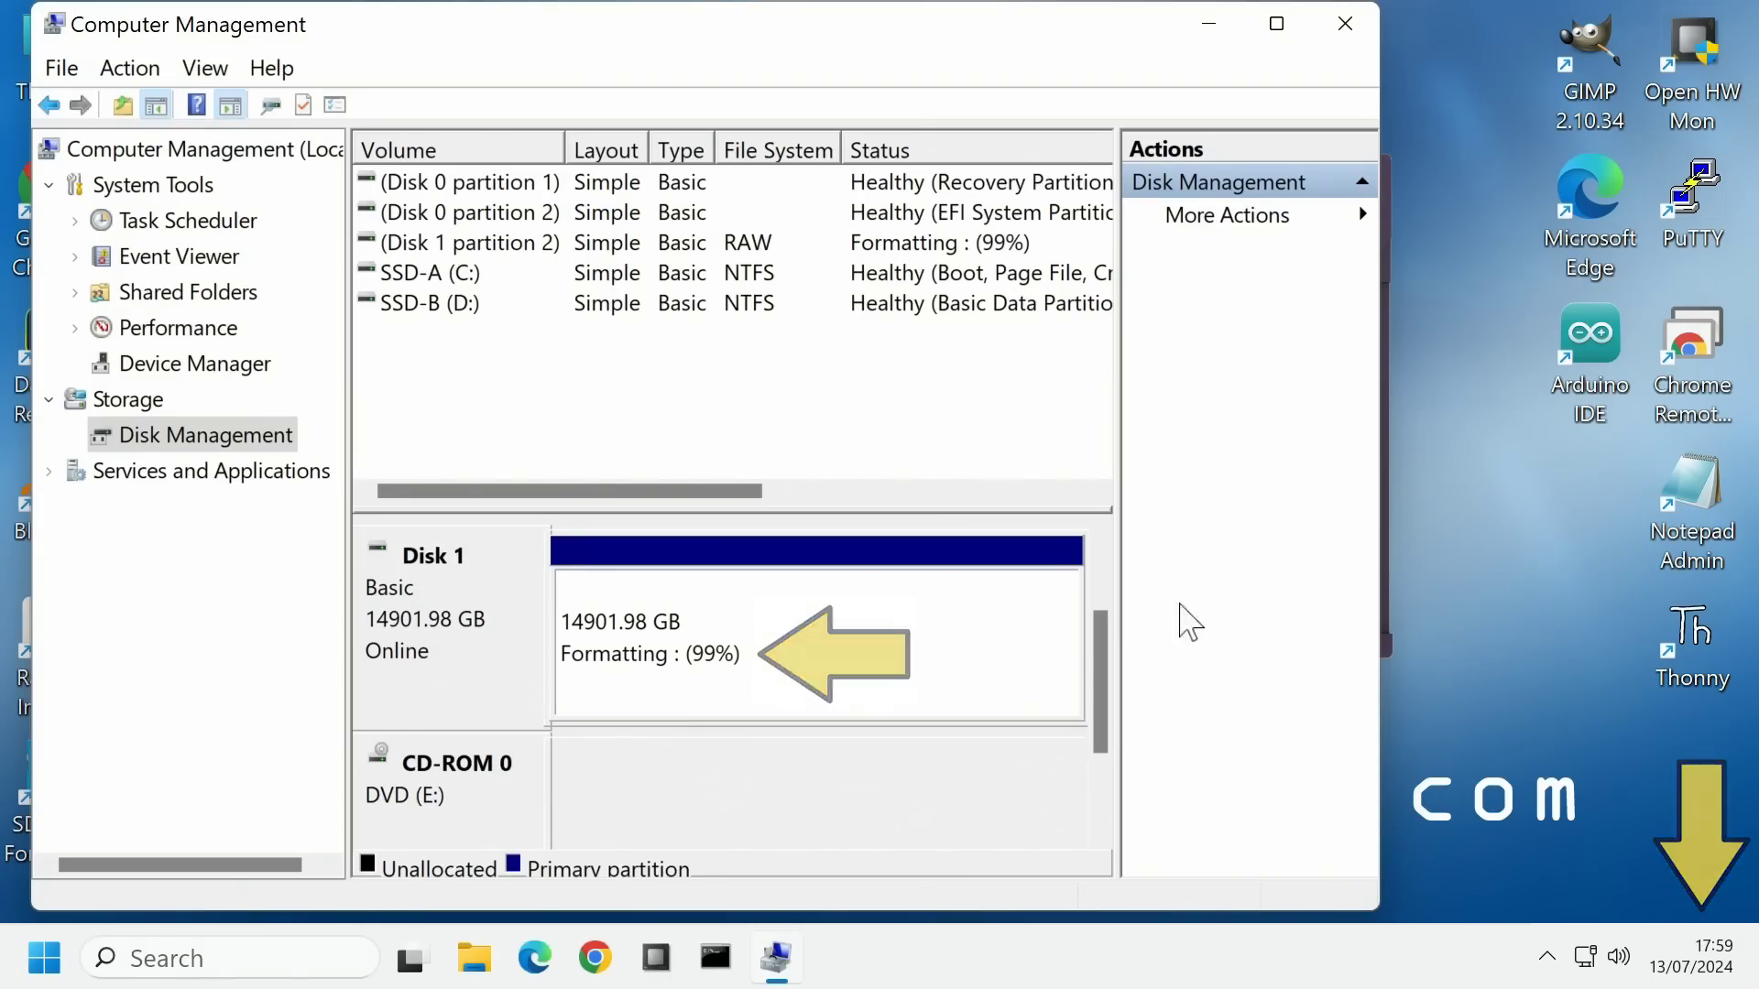
Step: Launch Open Hardware Monitor with elevated rights and collapse the motherboard, processor, memory and NVIDIA graphics sensor groups
{"action": "double_click", "coordinate": [1680, 68]}
{"action": "left_click", "coordinate": [839, 737]}
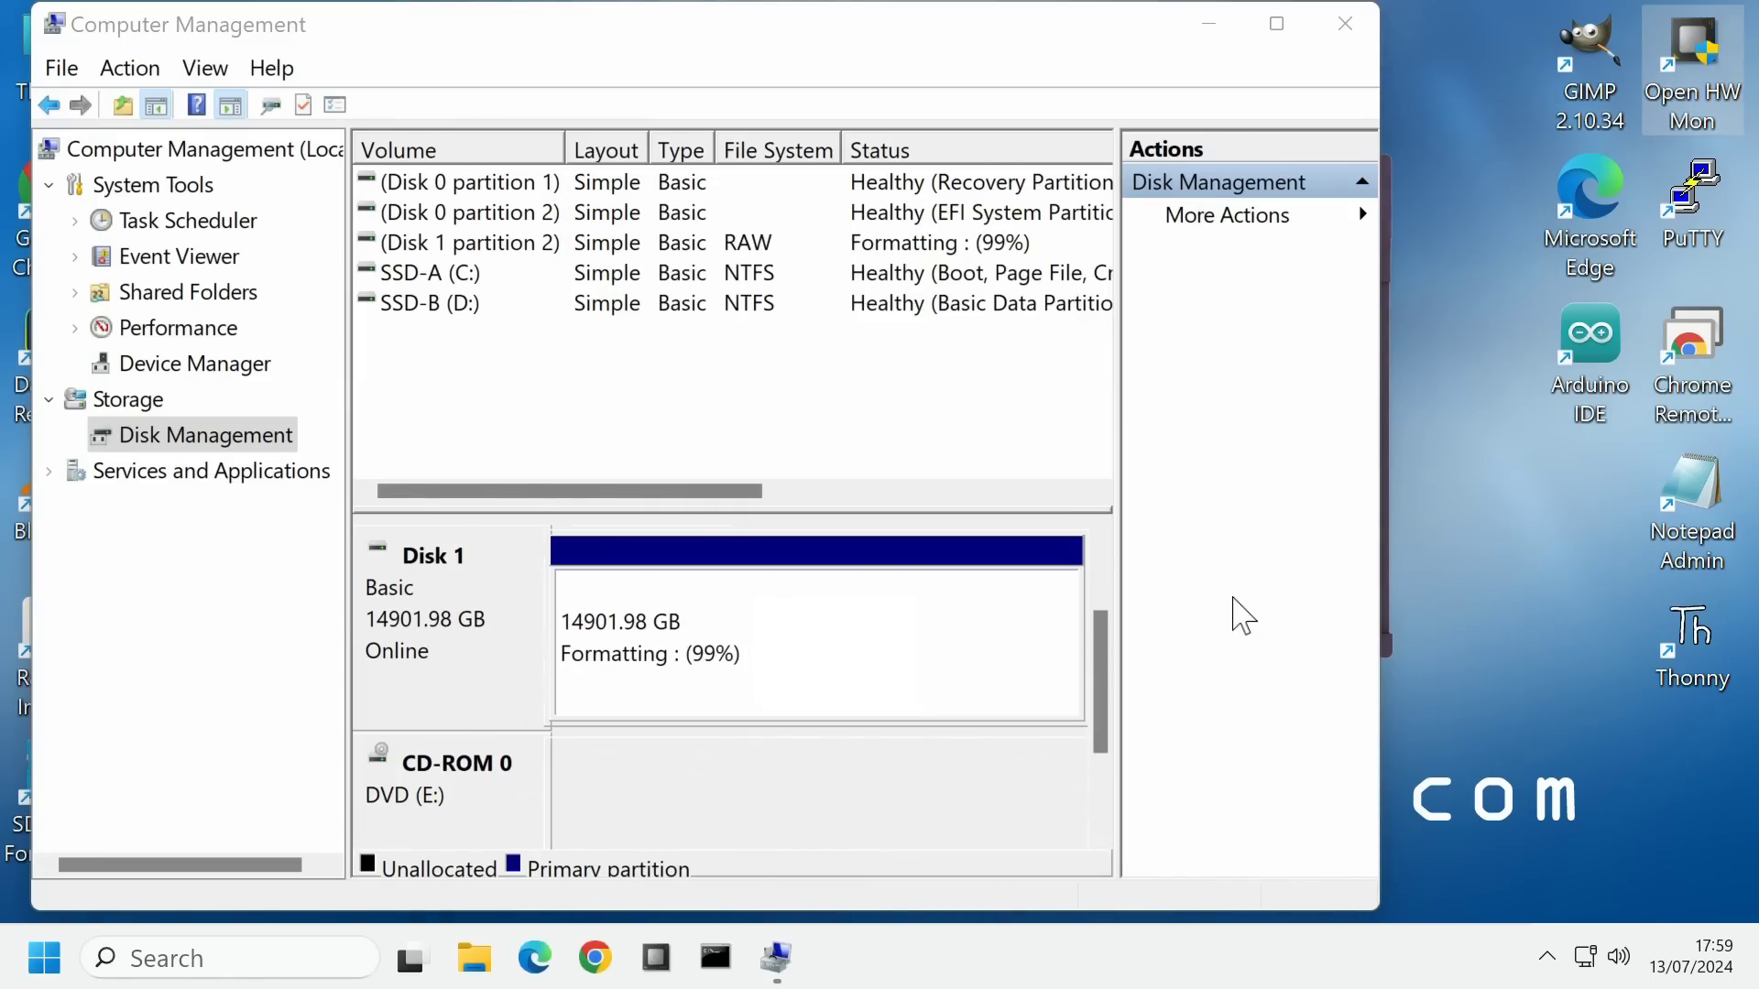
{"action": "left_click", "coordinate": [1075, 170]}
{"action": "left_click", "coordinate": [1076, 168]}
{"action": "left_click", "coordinate": [1075, 199]}
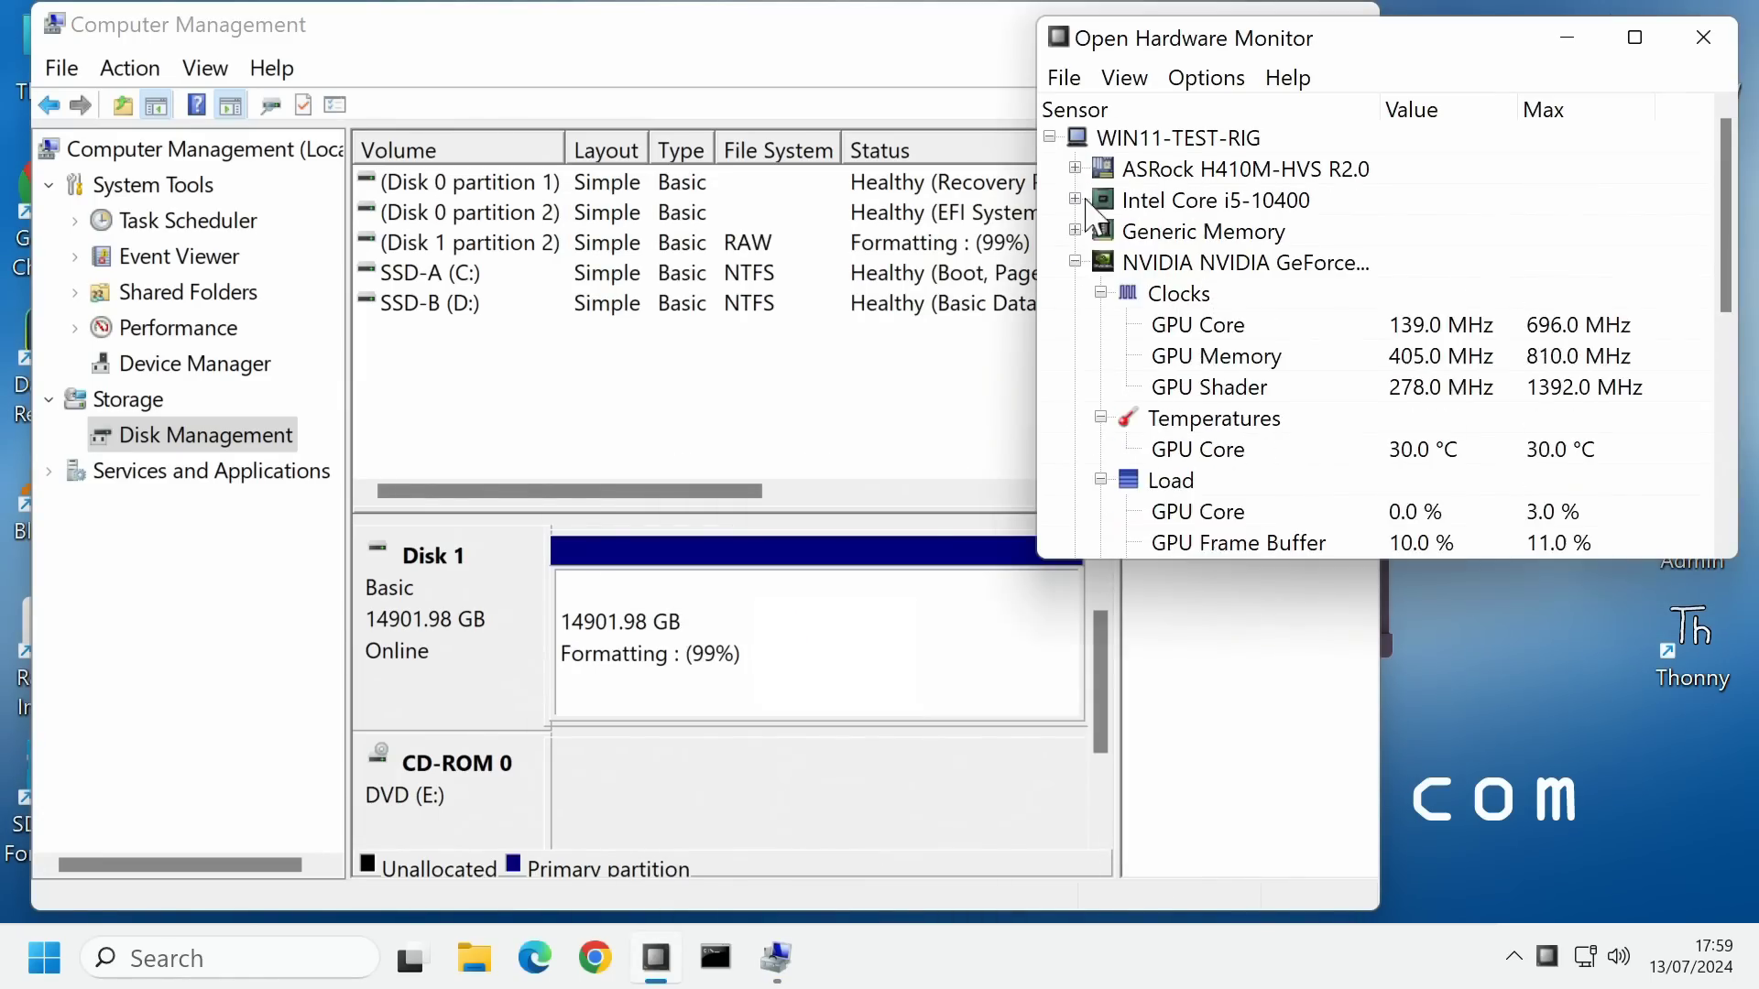
{"action": "left_click", "coordinate": [1075, 262]}
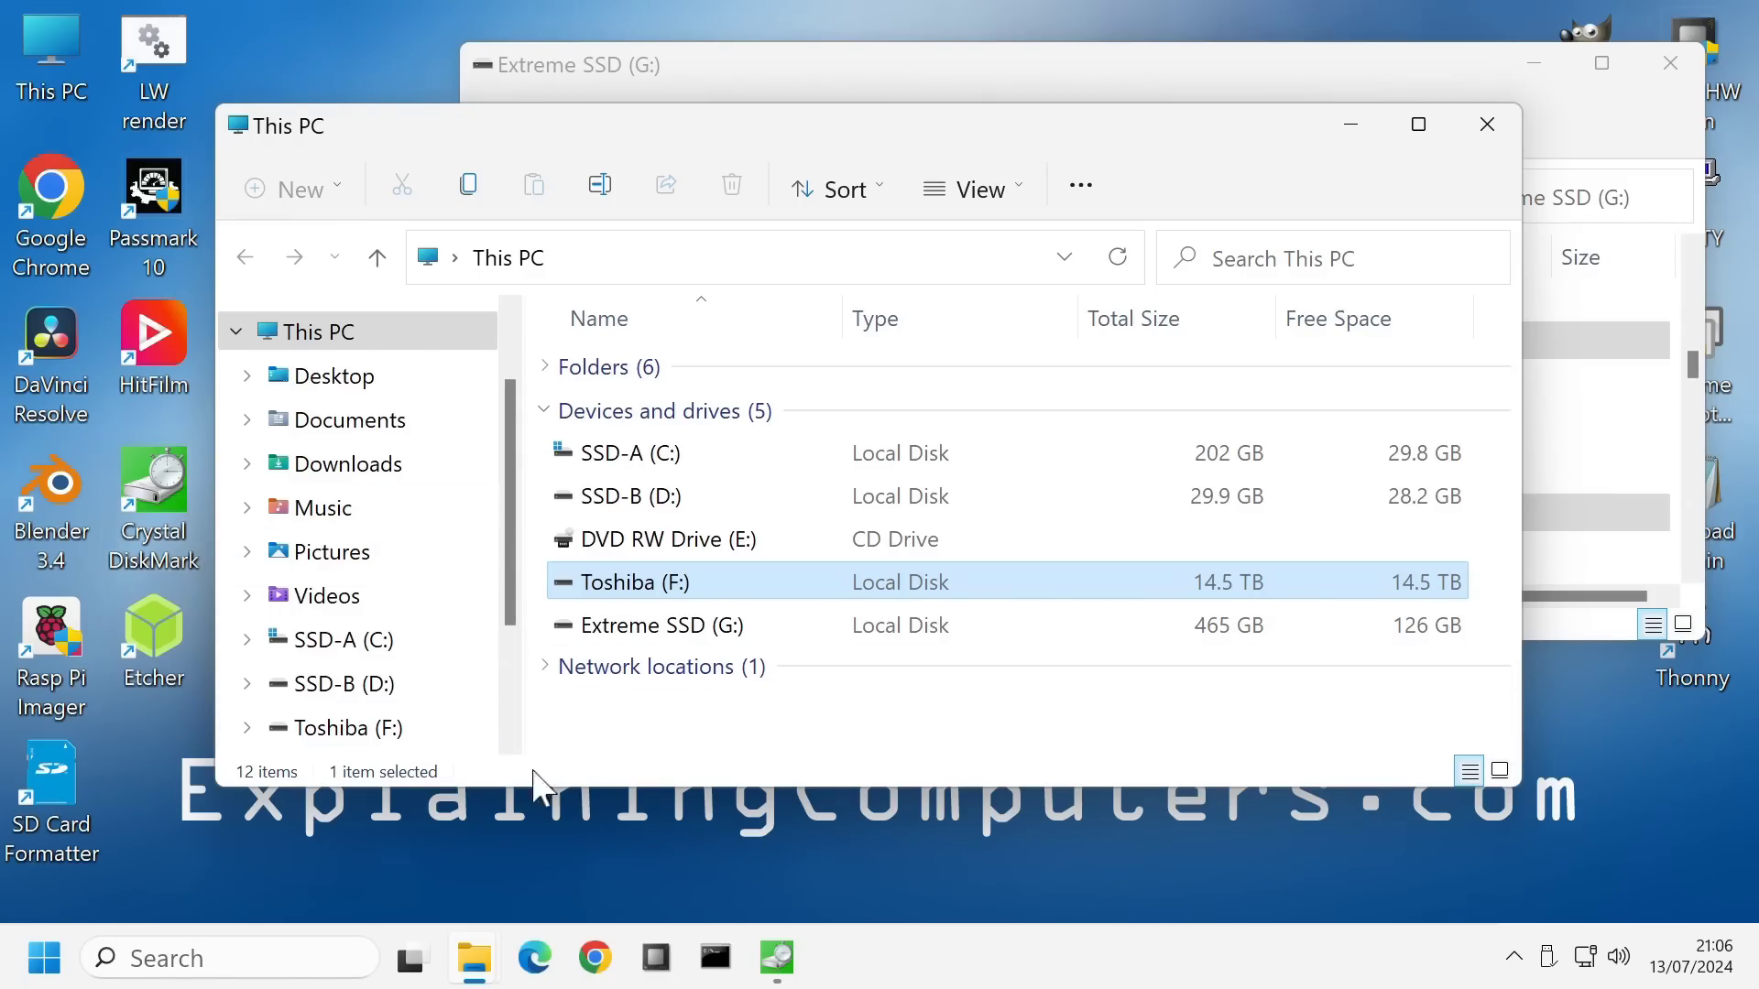
Step: Switch to CrystalDiskMark, run all benchmarks on drive F with one 1 GiB pass, and close the program
{"action": "left_click", "coordinate": [775, 958]}
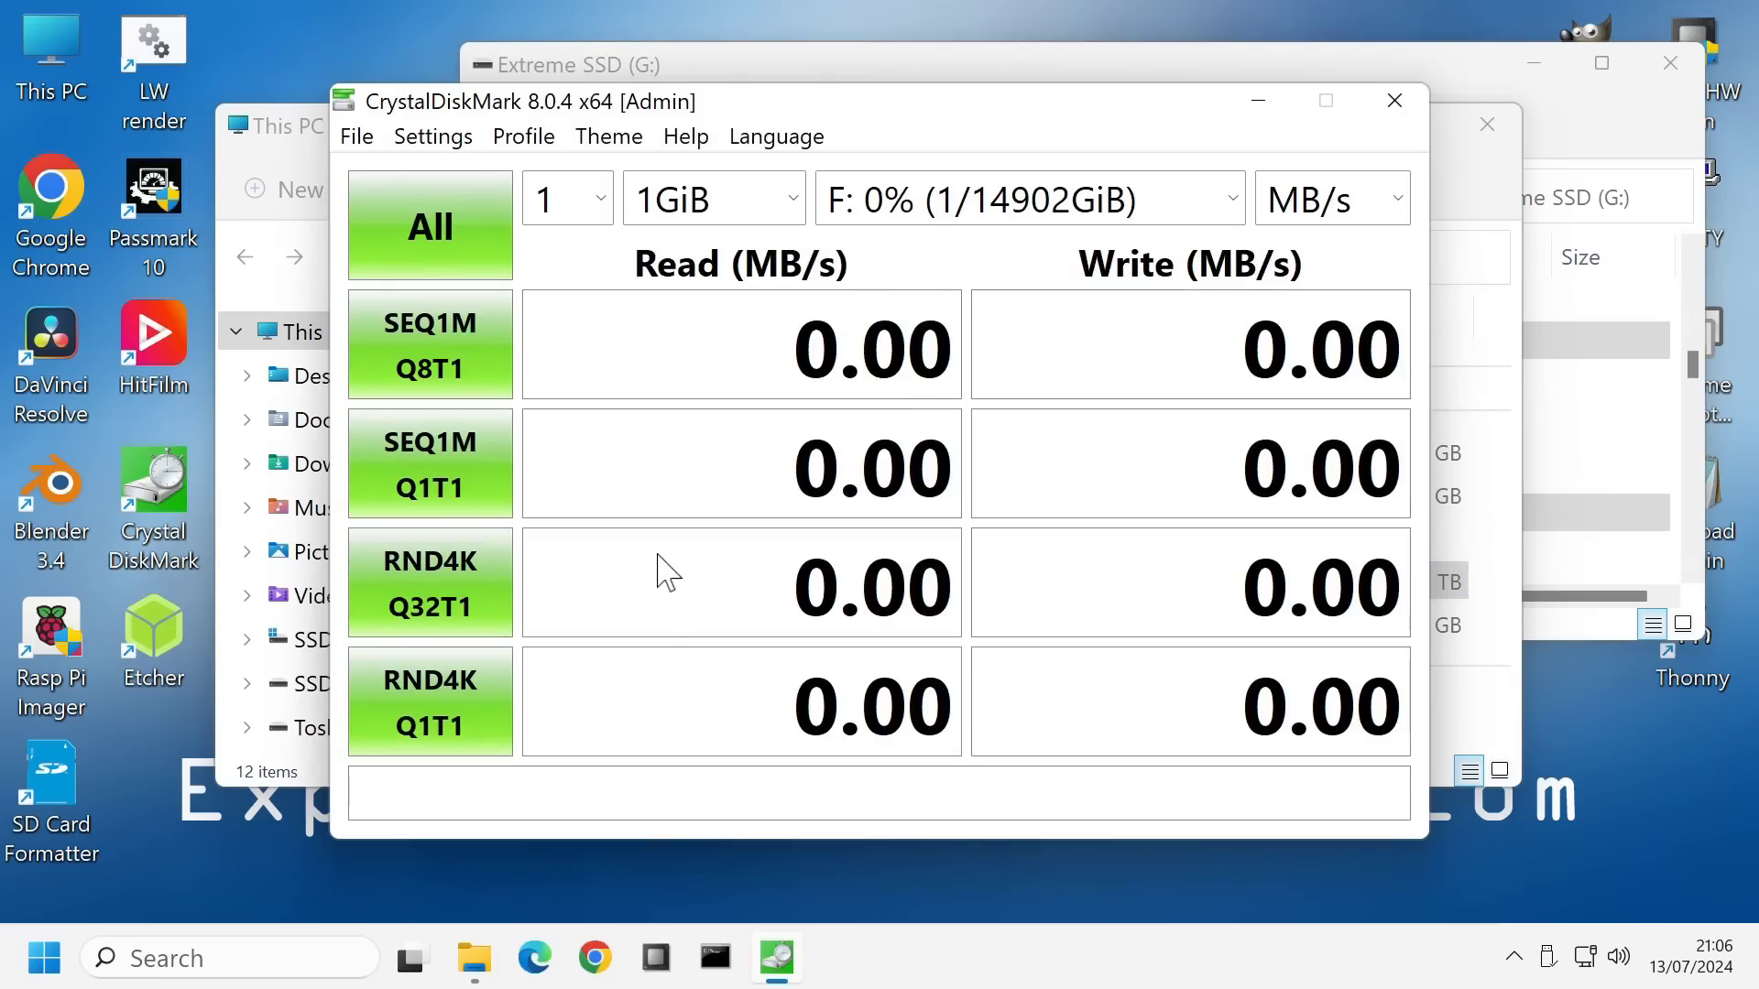
{"action": "left_click", "coordinate": [428, 264]}
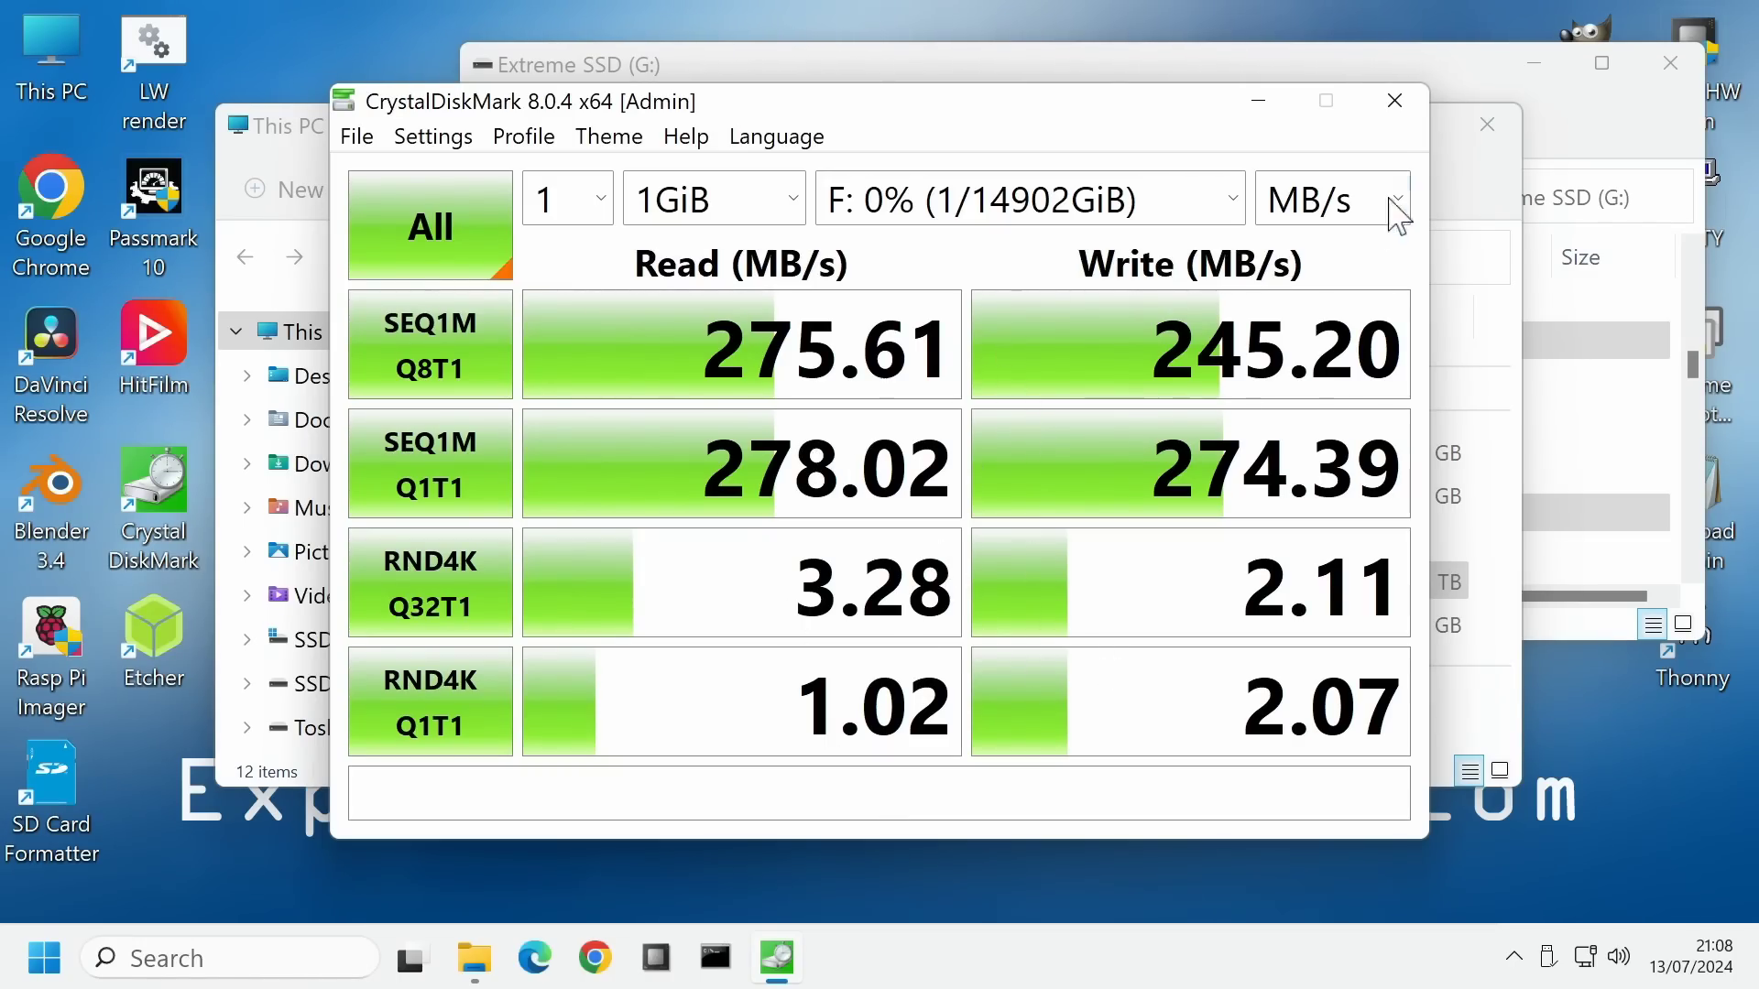
{"action": "left_click", "coordinate": [1393, 103]}
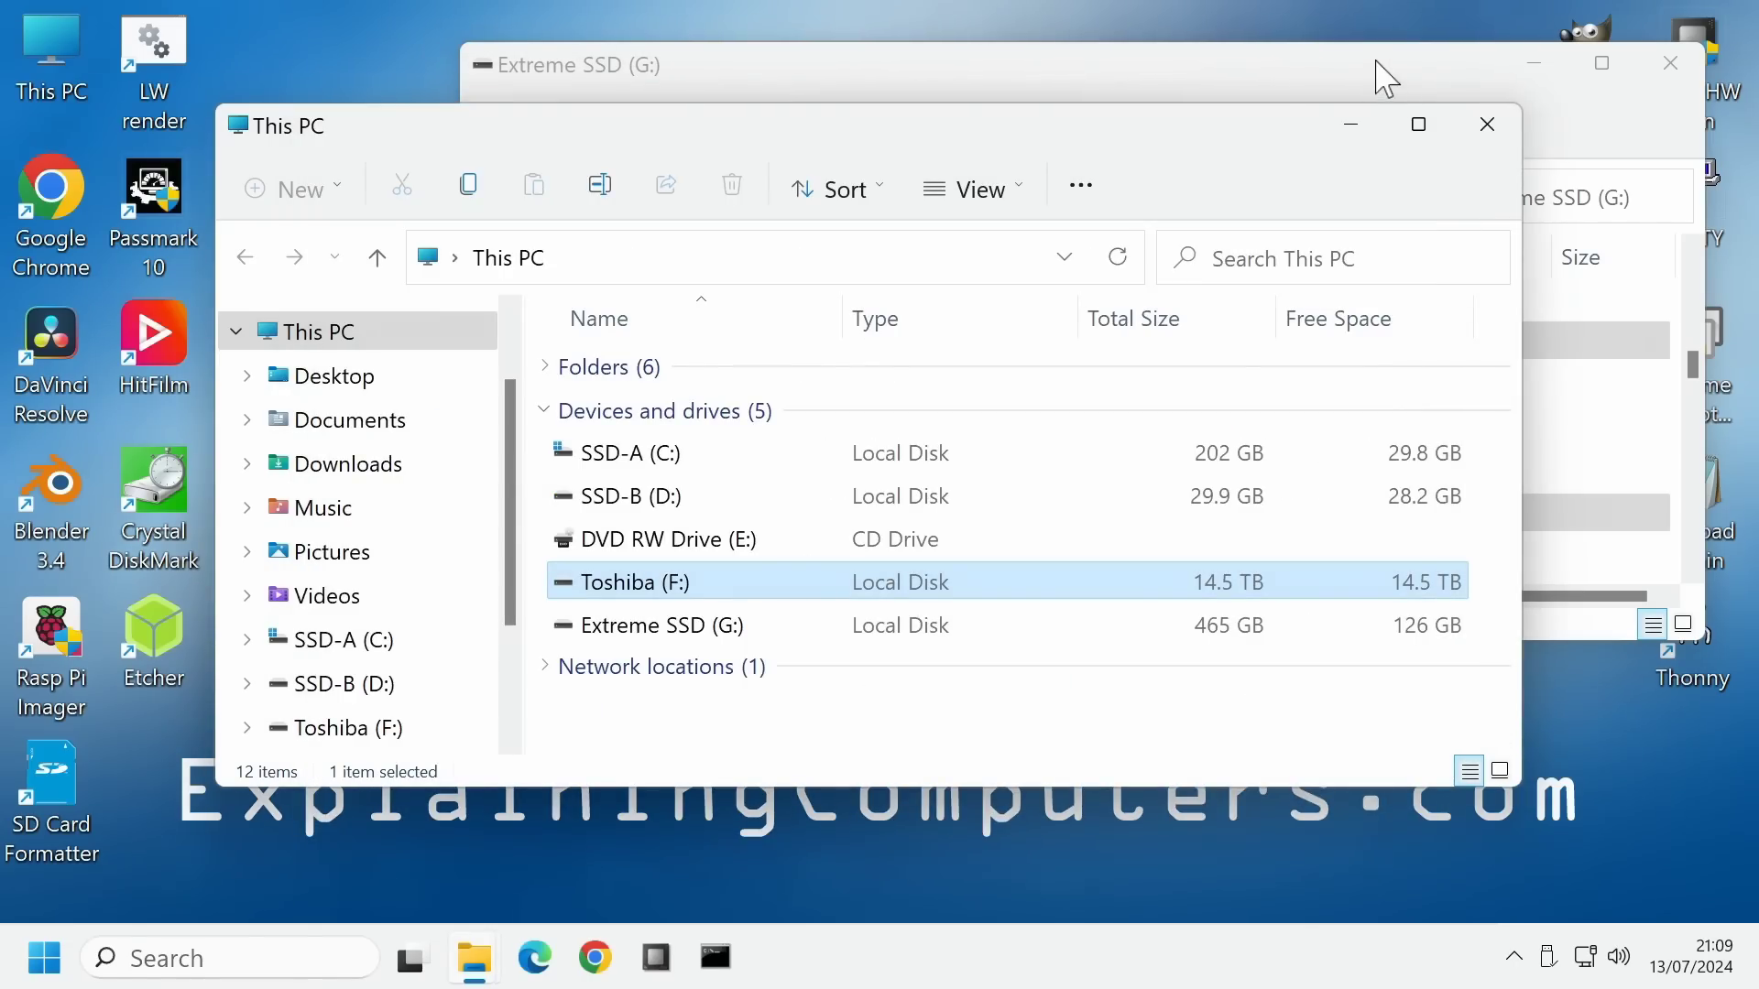
Step: Check the combined properties of the EC_M5Stack_Cardputer and EC_Quantum_2024 folders on Extreme SSD (G:)
{"action": "left_click", "coordinate": [1377, 71]}
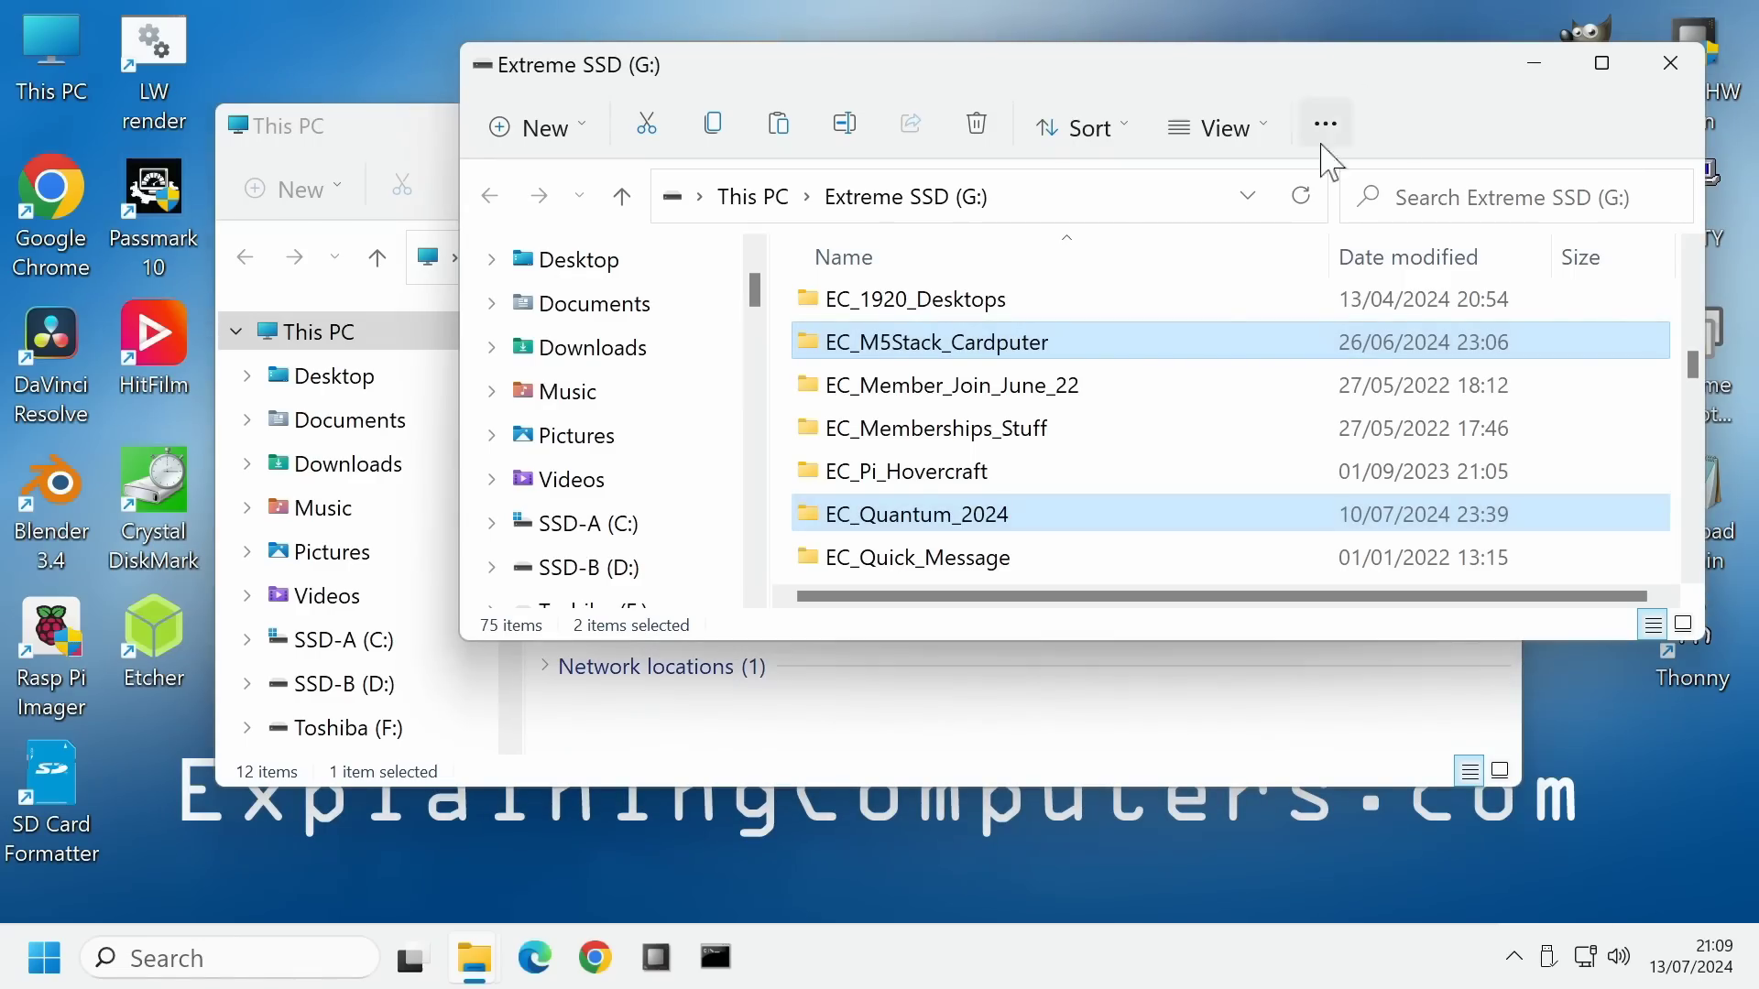
{"action": "right_click", "coordinate": [1219, 341]}
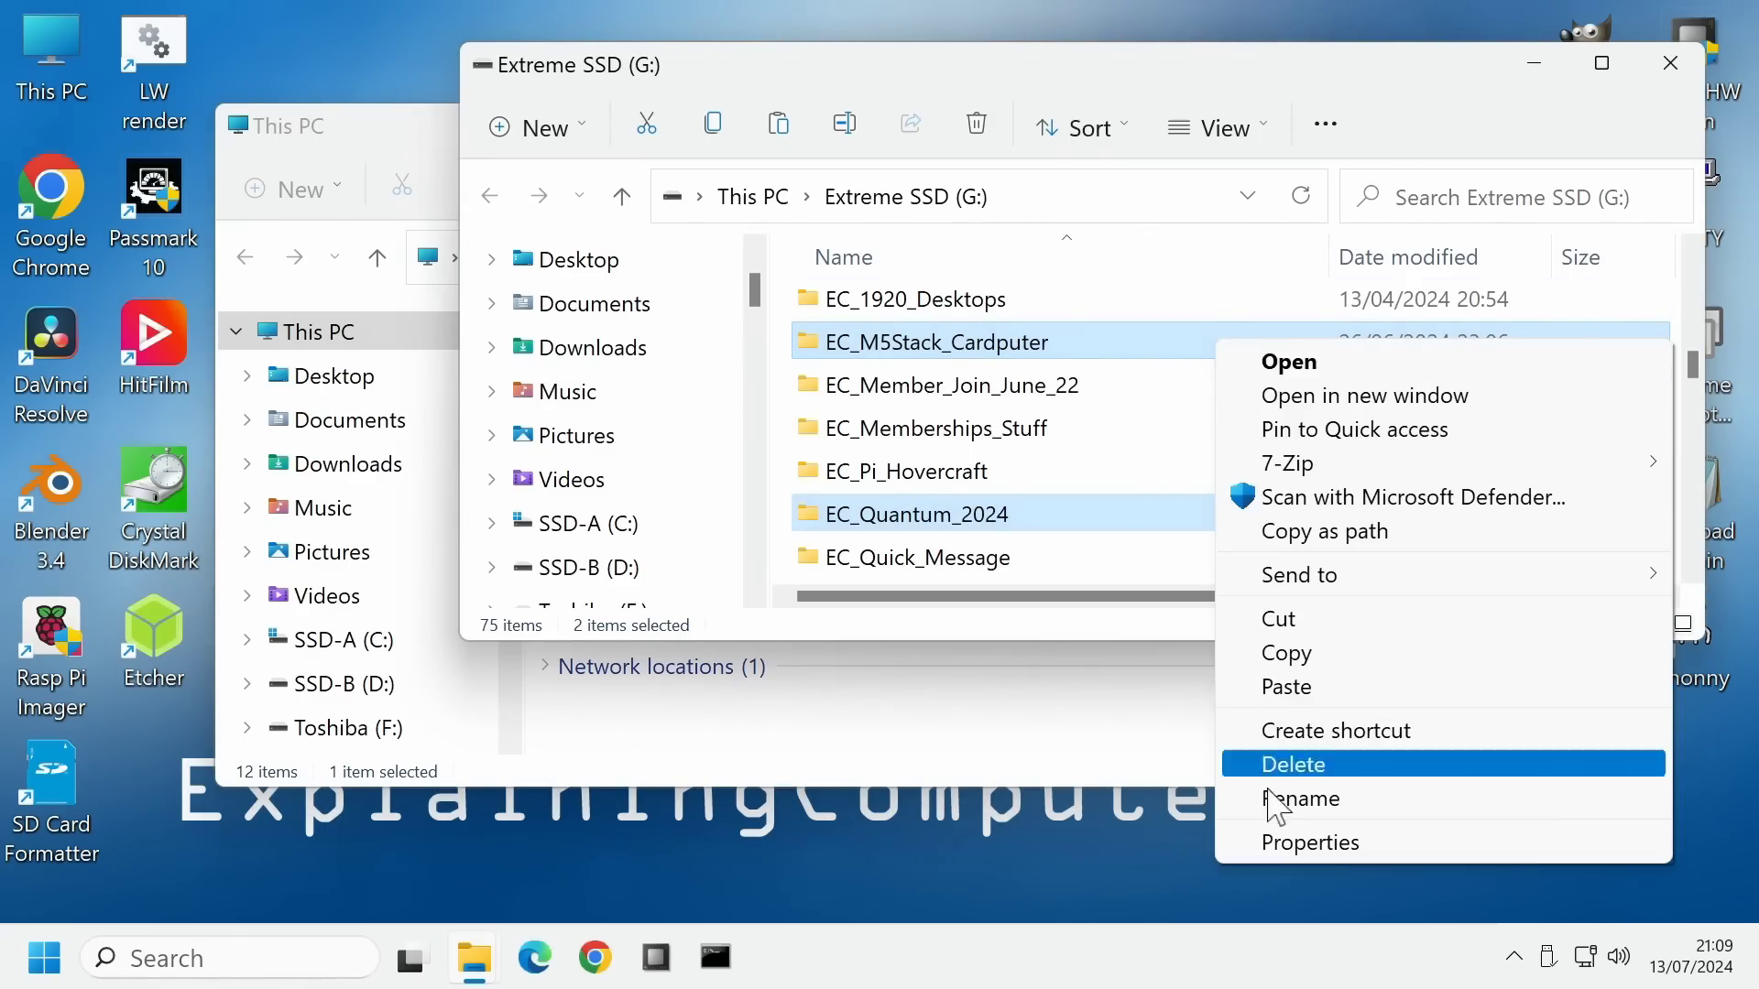
{"action": "left_click", "coordinate": [1288, 844]}
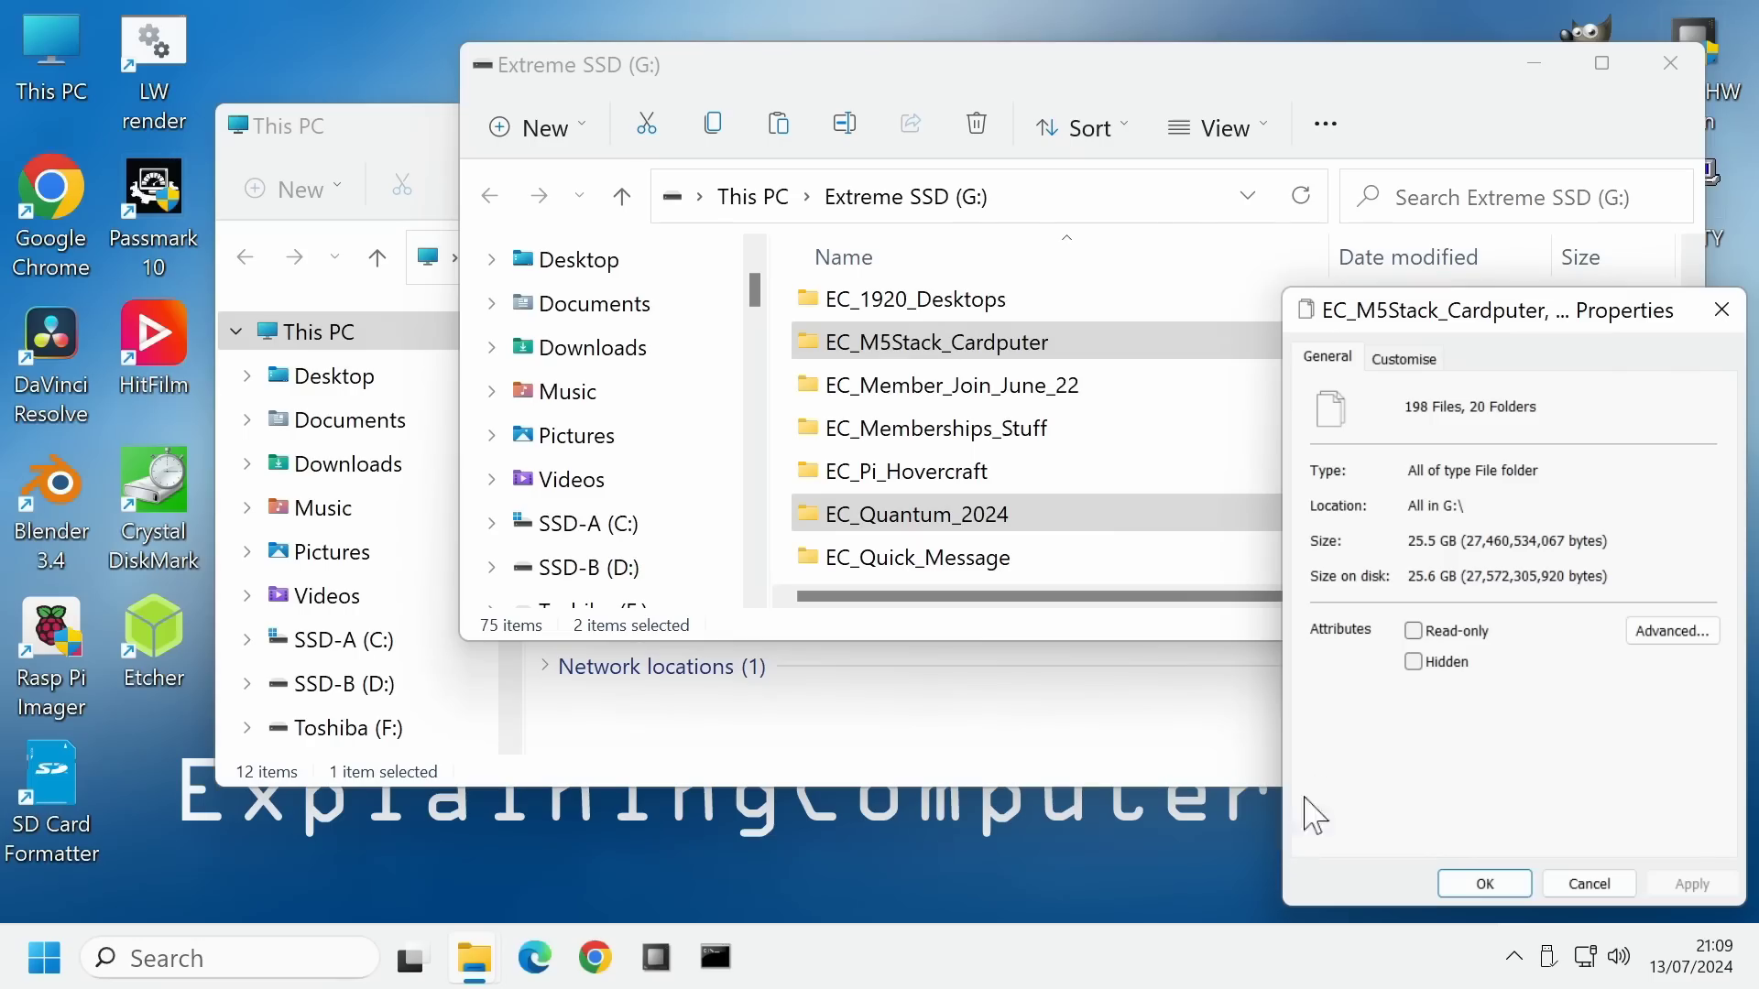
{"action": "left_click", "coordinate": [1484, 882]}
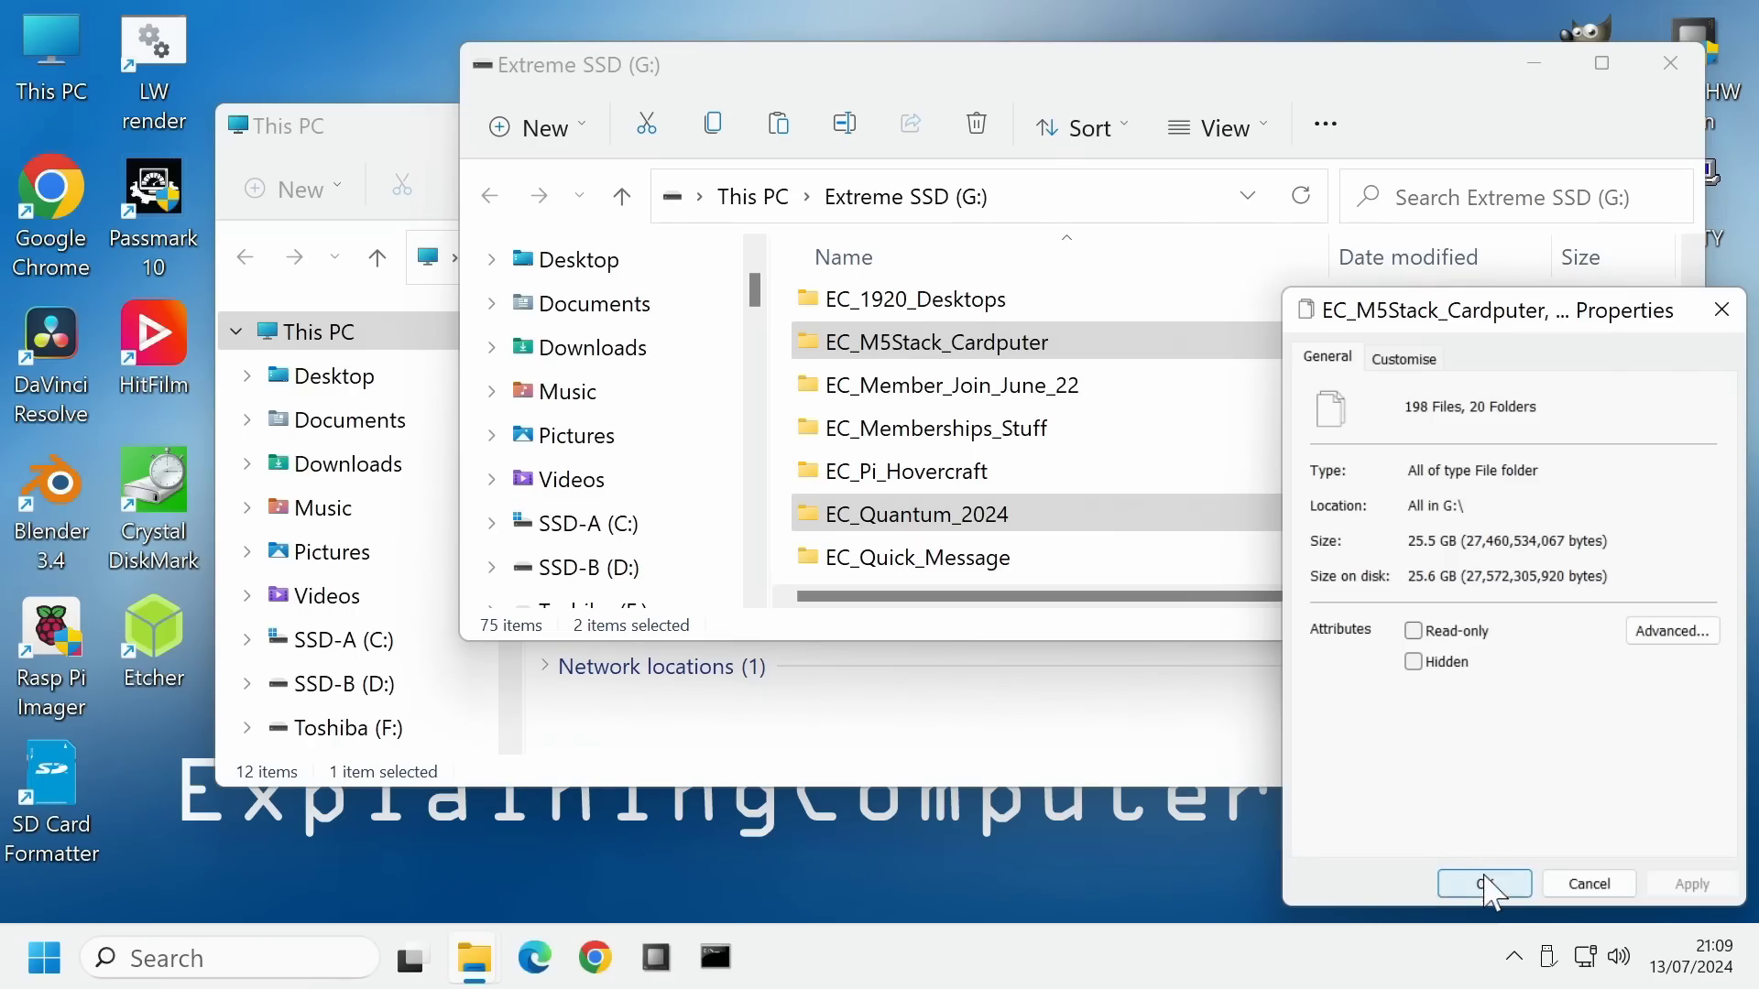
Step: Copy the EC_M5Stack_Cardputer and EC_Quantum_2024 folders from Extreme SSD (G:) into the root of Toshiba (F:)
{"action": "right_click", "coordinate": [1104, 346]}
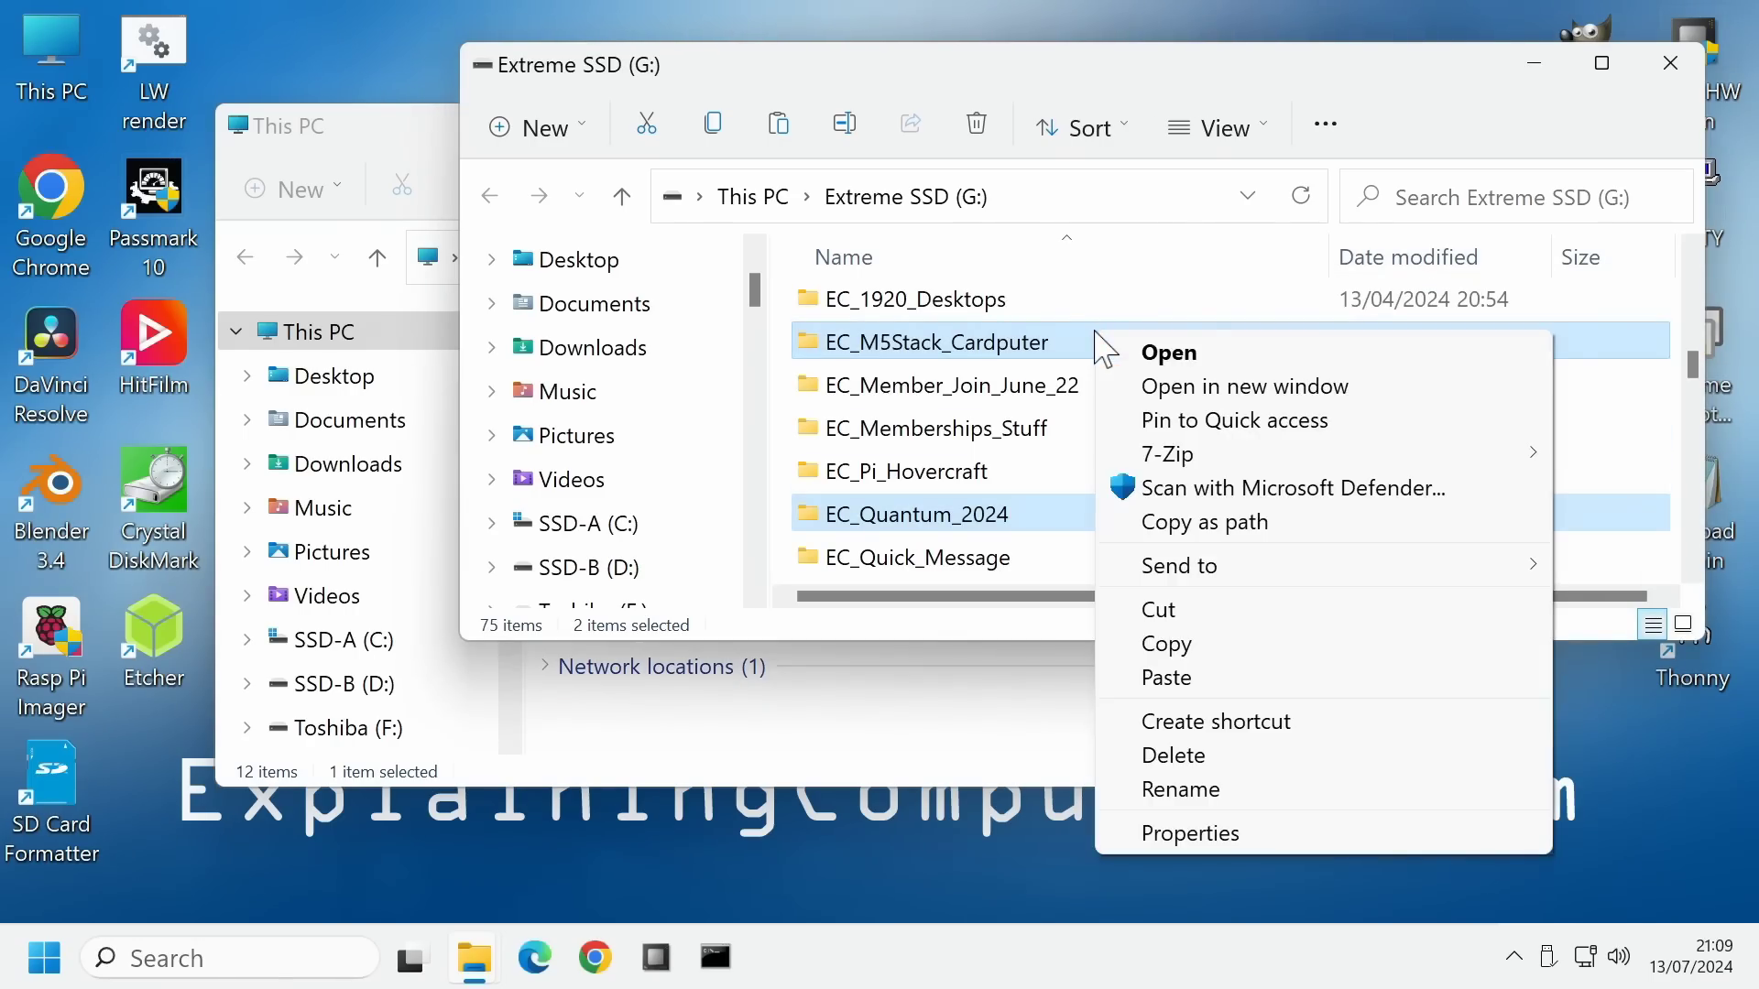
{"action": "left_click", "coordinate": [1214, 642]}
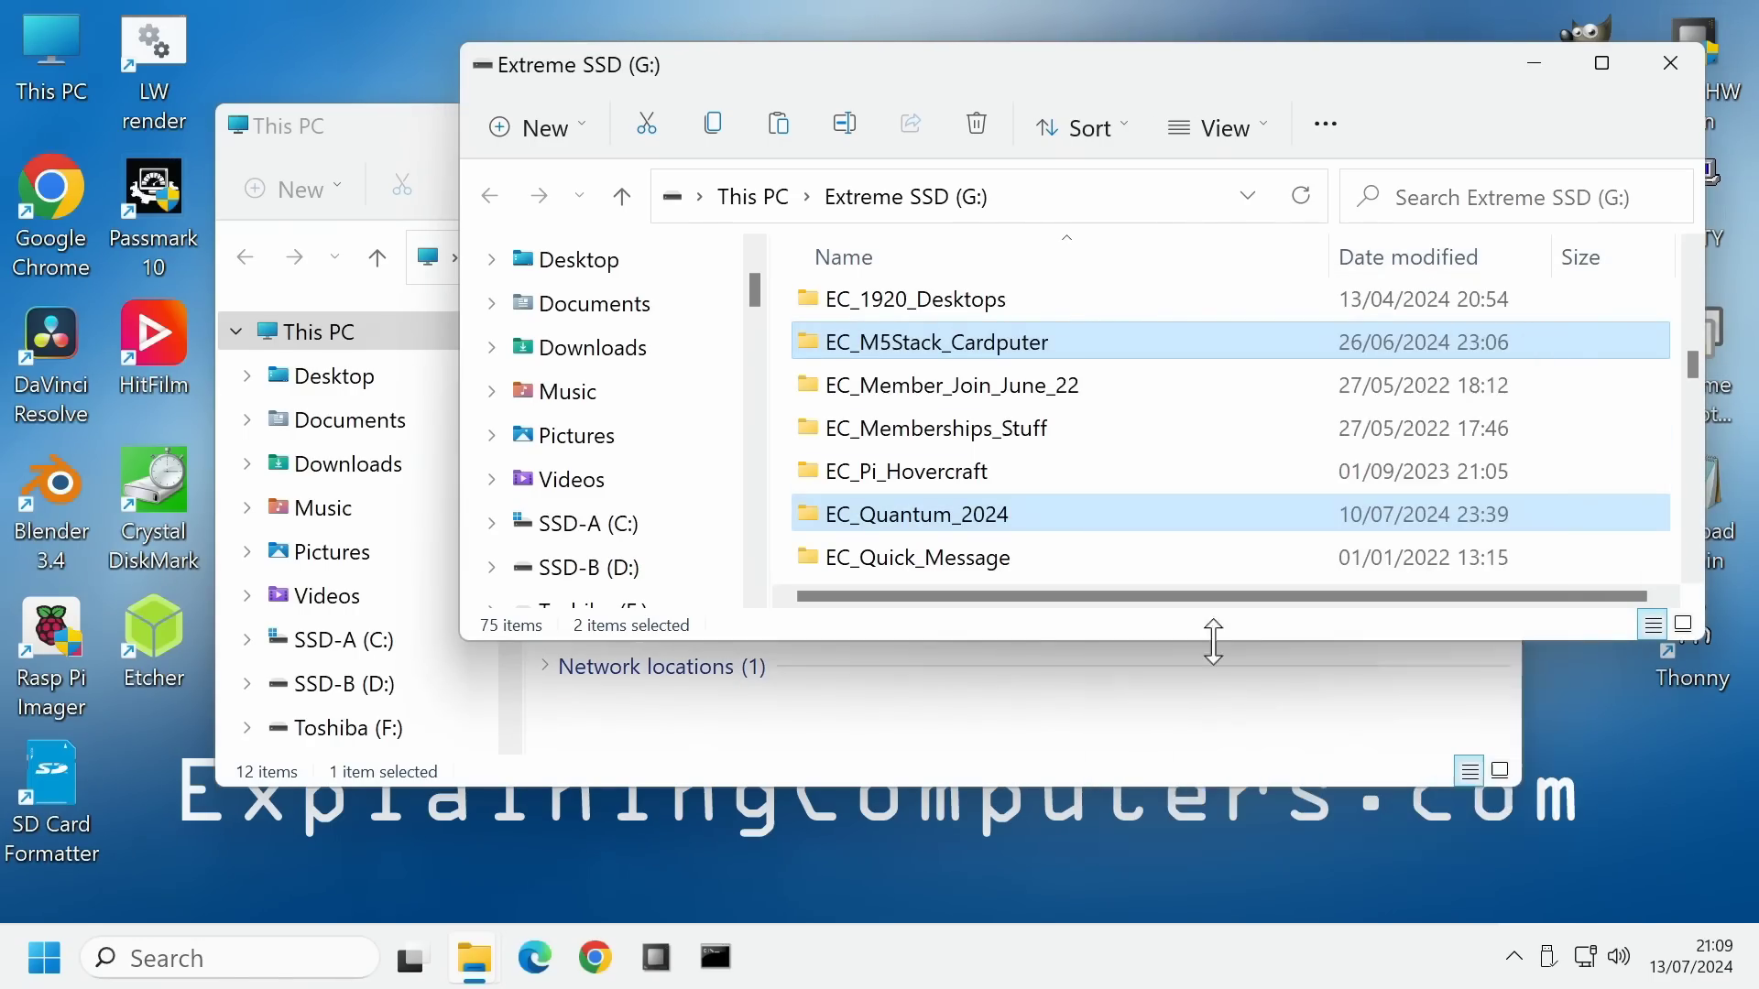
{"action": "left_click", "coordinate": [911, 730]}
{"action": "left_click", "coordinate": [678, 591]}
{"action": "double_click", "coordinate": [678, 591]}
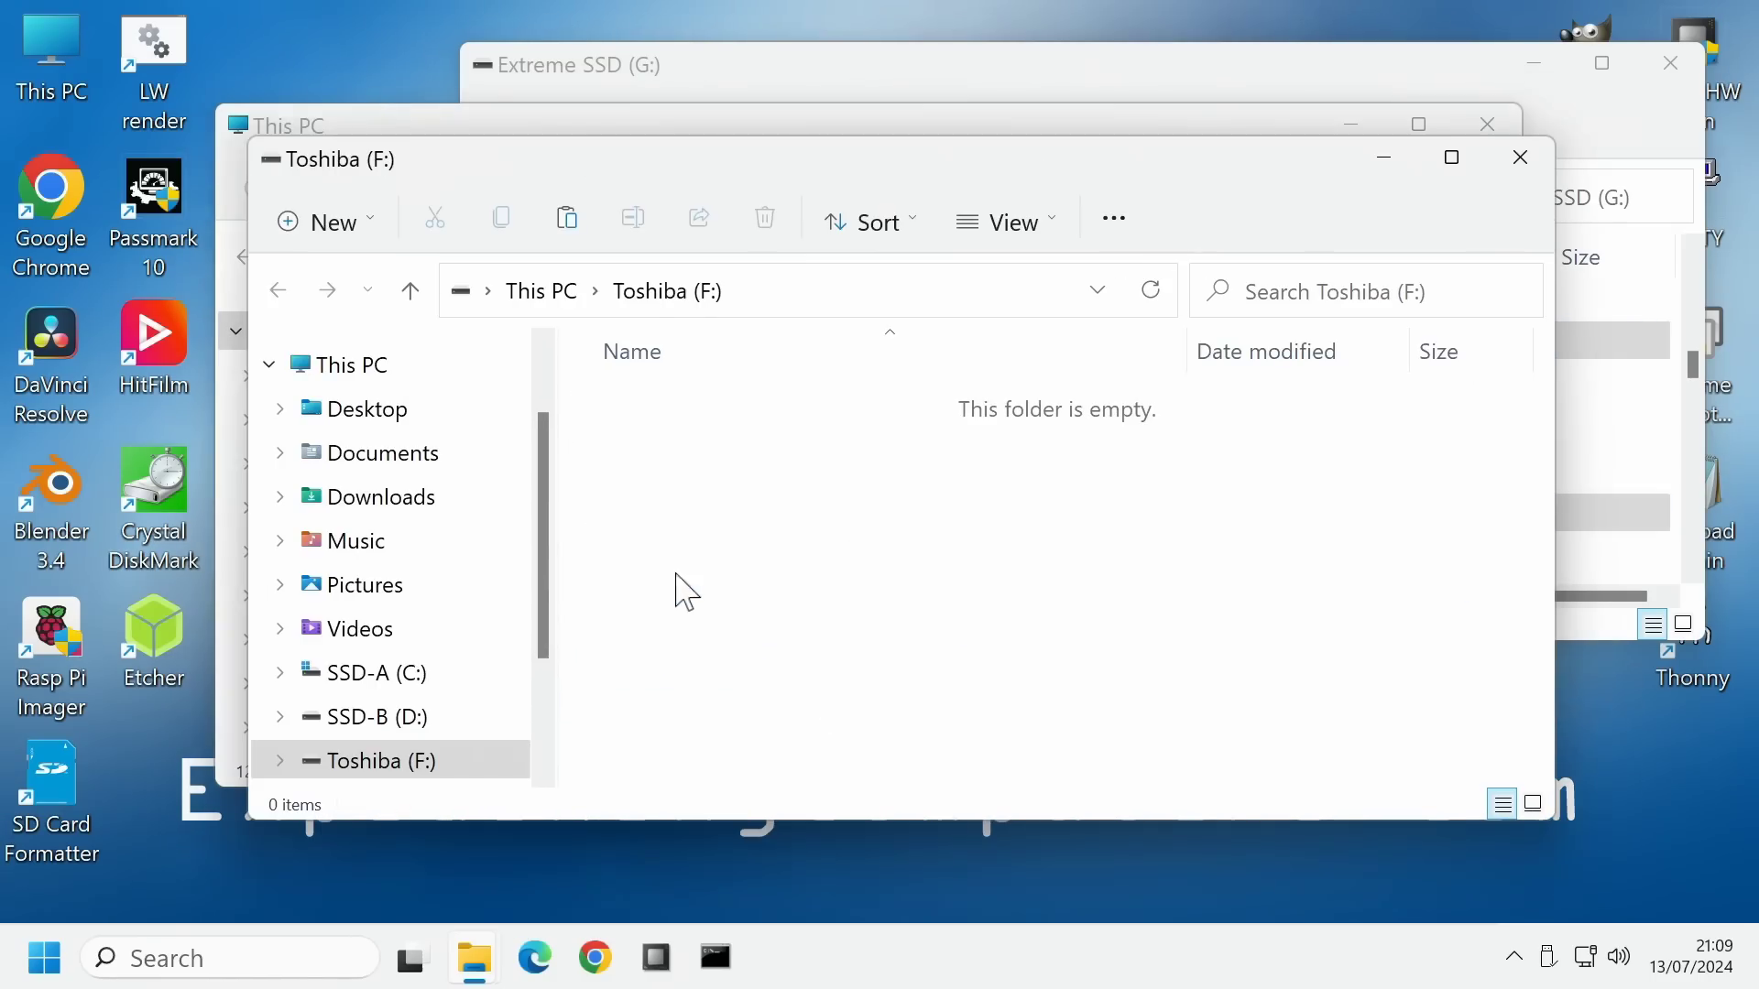
{"action": "right_click", "coordinate": [757, 457]}
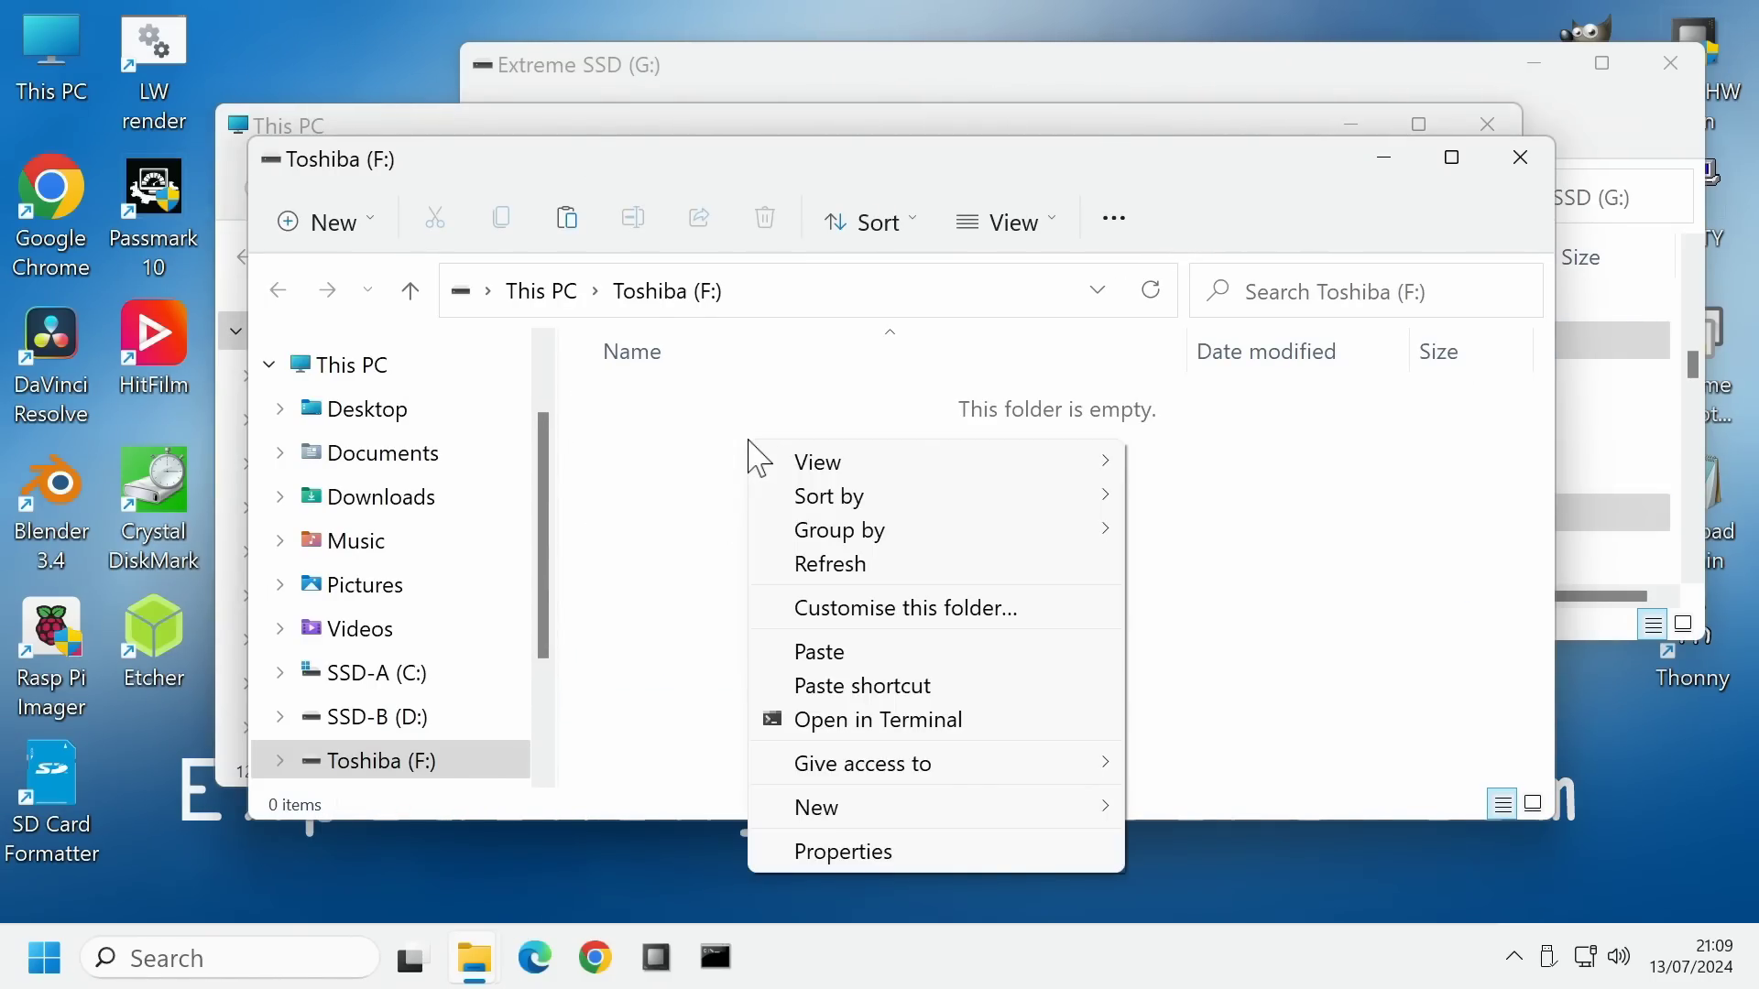
{"action": "left_click", "coordinate": [876, 654]}
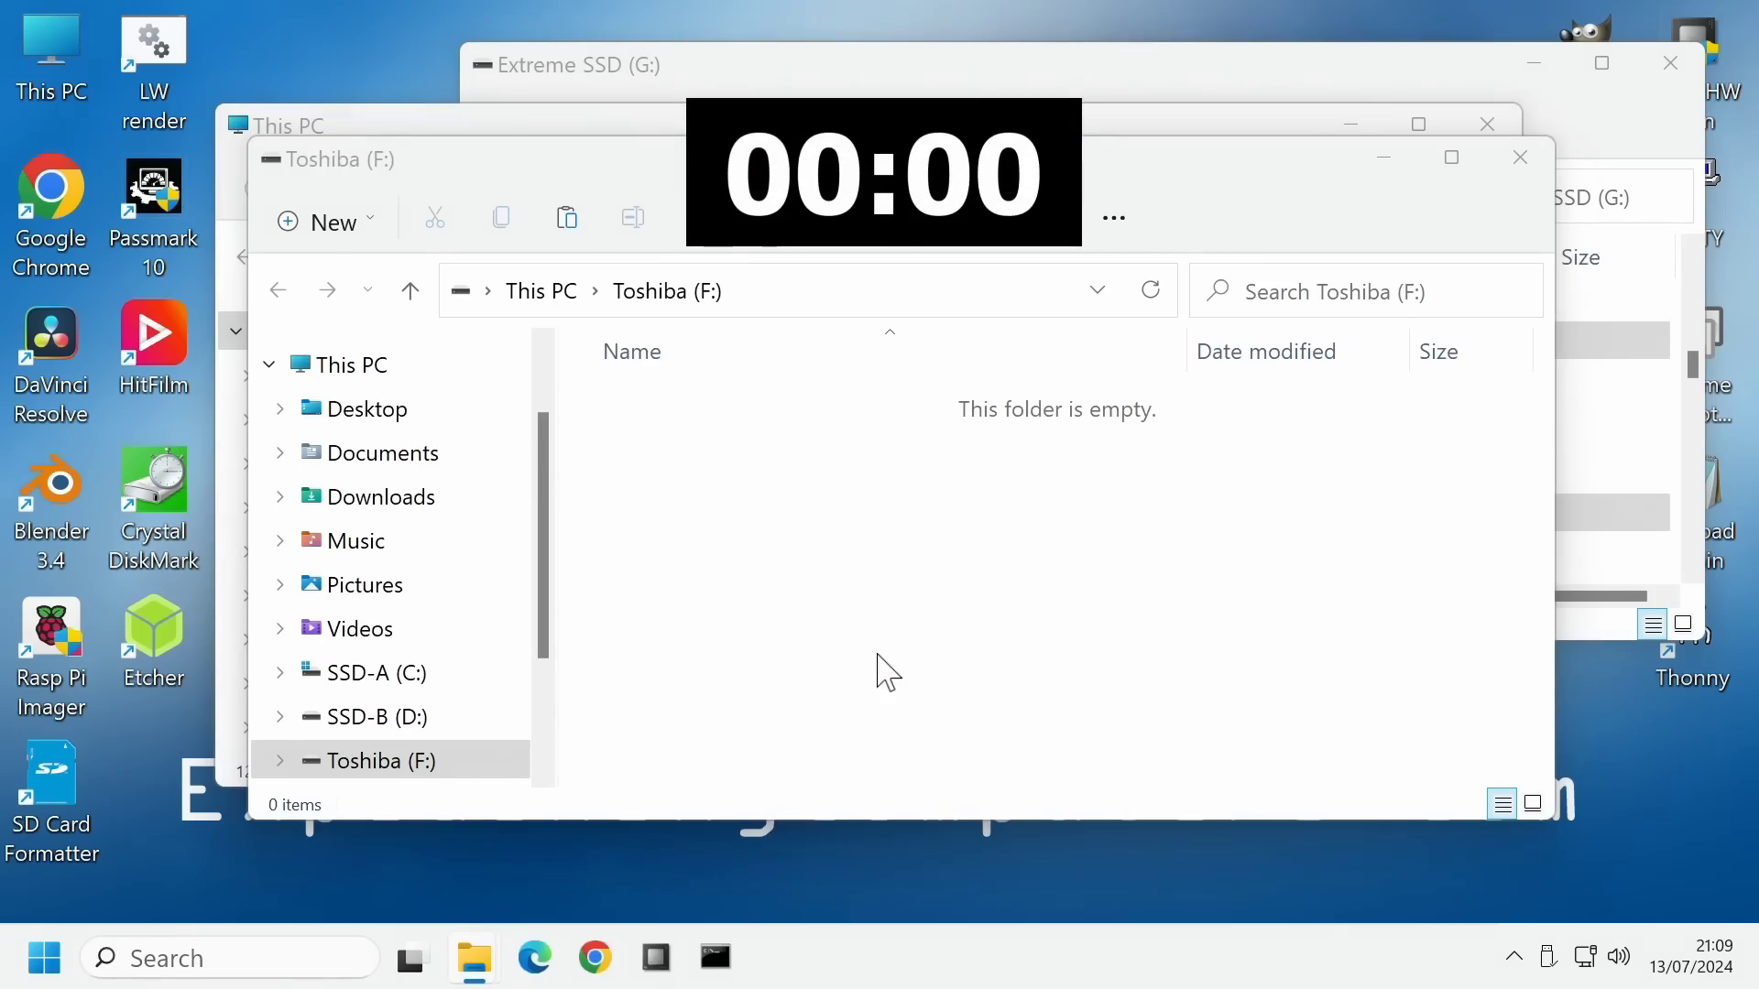